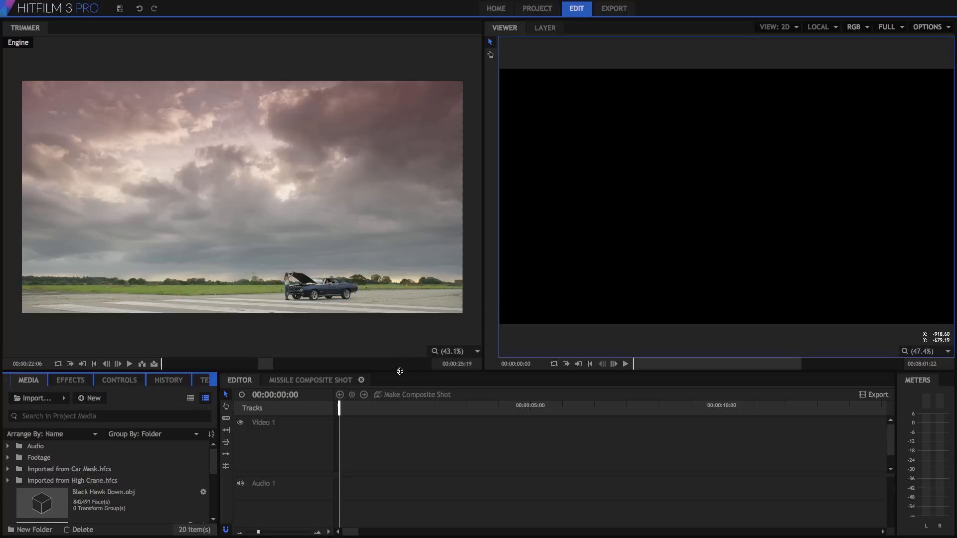
# Step: Place the Engine footage clip at 0:00 on the Video 1 track
pyautogui.moveTo(400, 371); pyautogui.dragTo(400, 289)
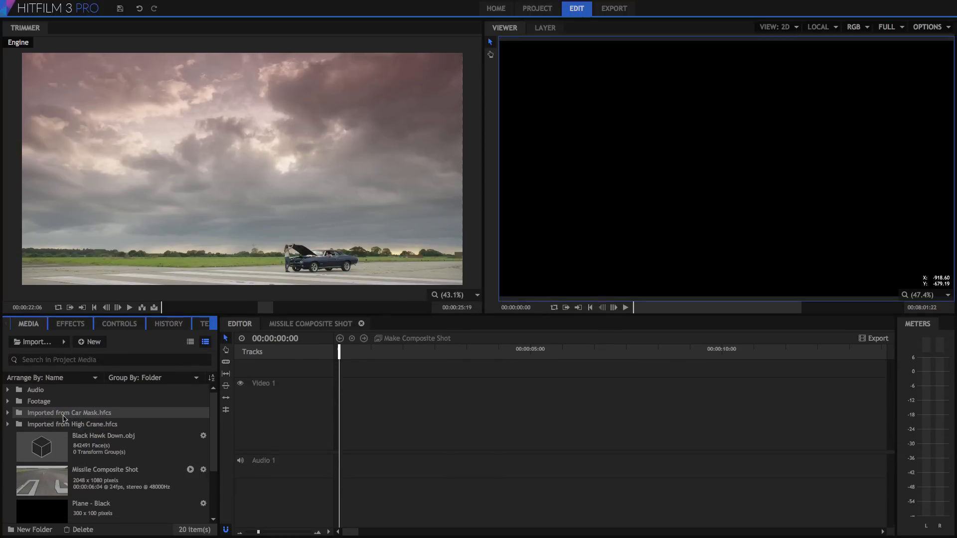
pyautogui.click(7, 402)
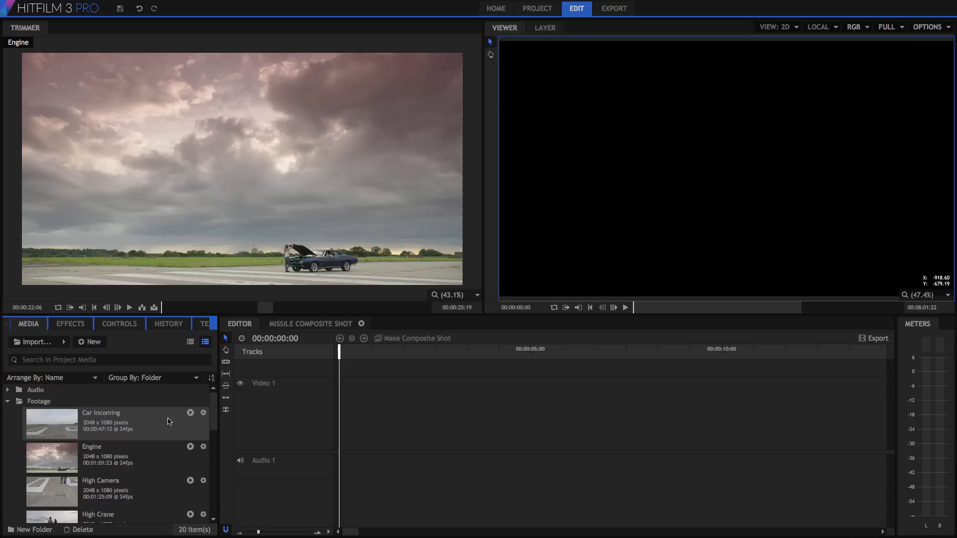
pyautogui.scroll(-3, 213, 414)
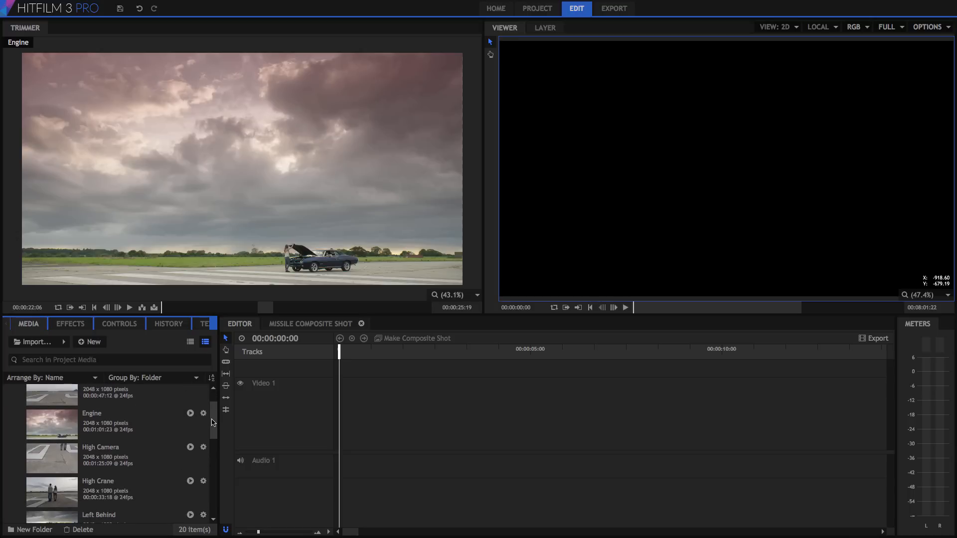
pyautogui.click(54, 420)
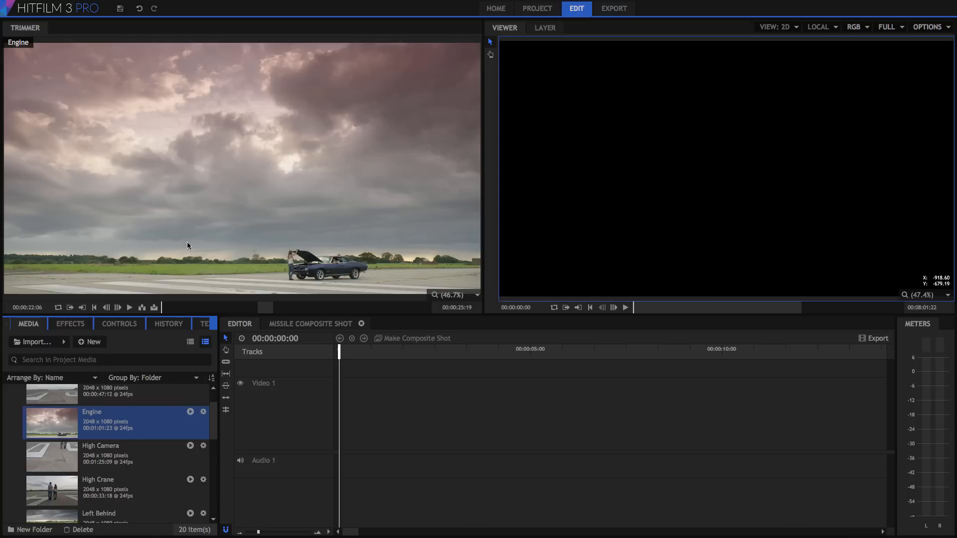
pyautogui.click(220, 211)
pyautogui.moveTo(347, 380); pyautogui.dragTo(343, 418)
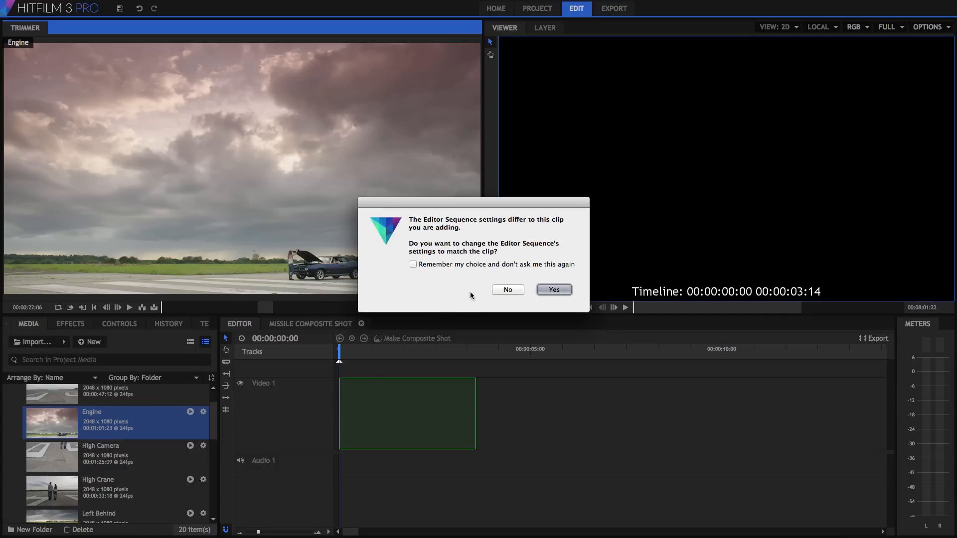
# Step: Match the sequence settings to the Engine clip and apply the 2K DCI, 24 fps project settings
pyautogui.click(554, 290)
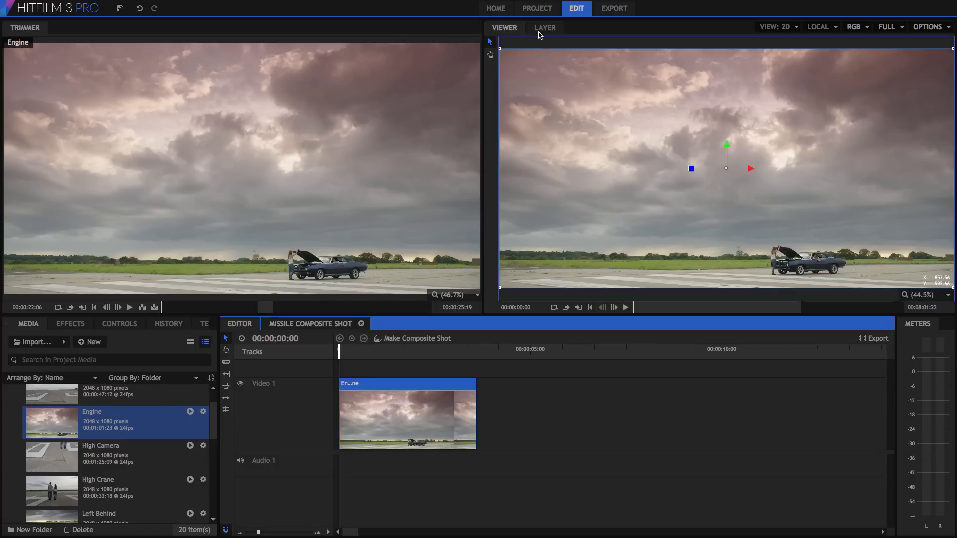
pyautogui.click(543, 10)
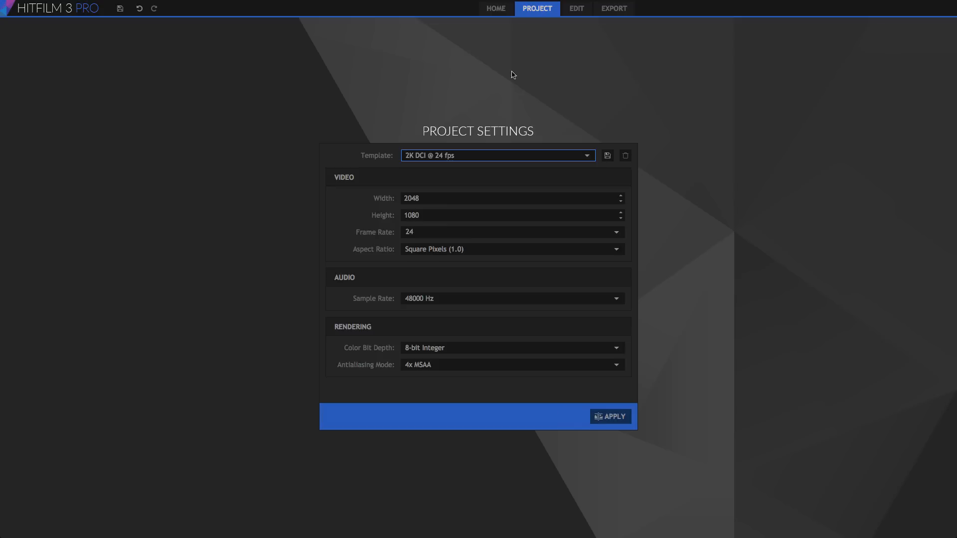
pyautogui.click(611, 417)
pyautogui.scroll(-5, 69, 464)
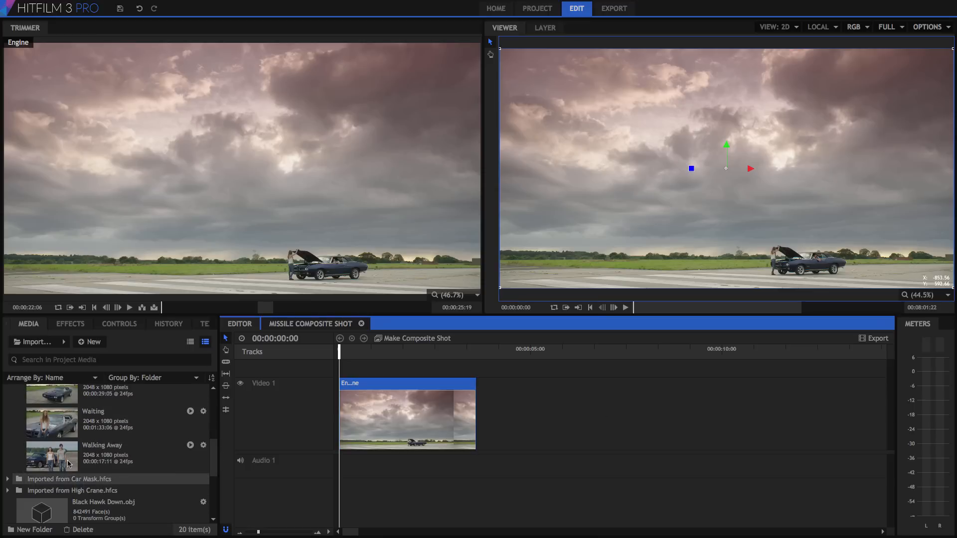
pyautogui.click(53, 420)
# Step: Set out points on Waiting and Walking Away and add both after Engine on Video 1
pyautogui.moveTo(164, 307); pyautogui.dragTo(189, 307)
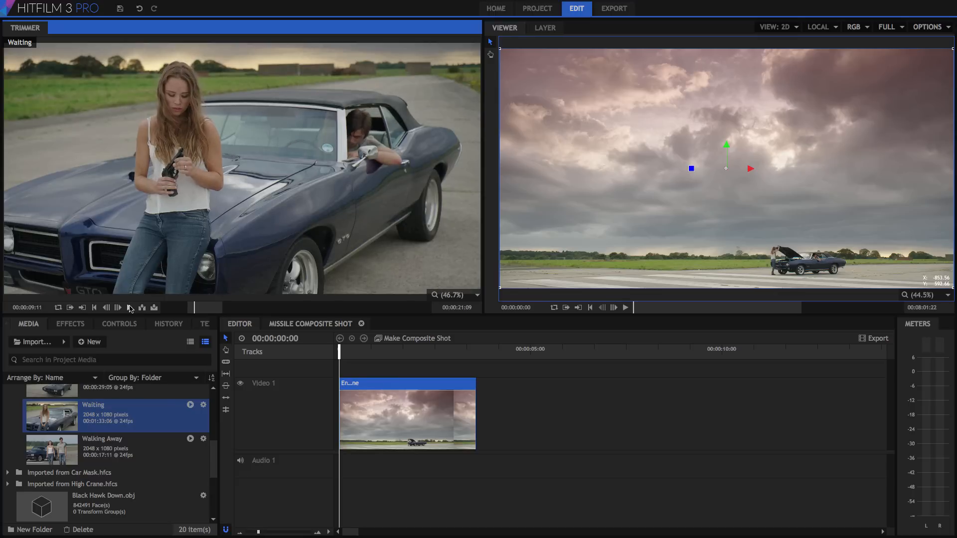
pyautogui.click(85, 308)
pyautogui.moveTo(220, 211); pyautogui.dragTo(499, 414)
pyautogui.click(120, 446)
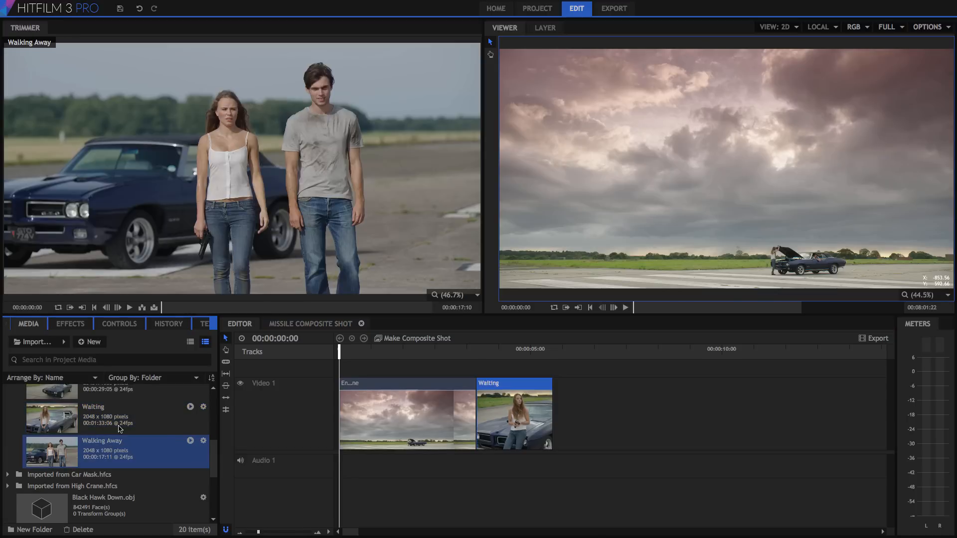
pyautogui.moveTo(162, 307); pyautogui.dragTo(319, 305)
pyautogui.press('o')
pyautogui.moveTo(347, 175); pyautogui.dragTo(557, 407)
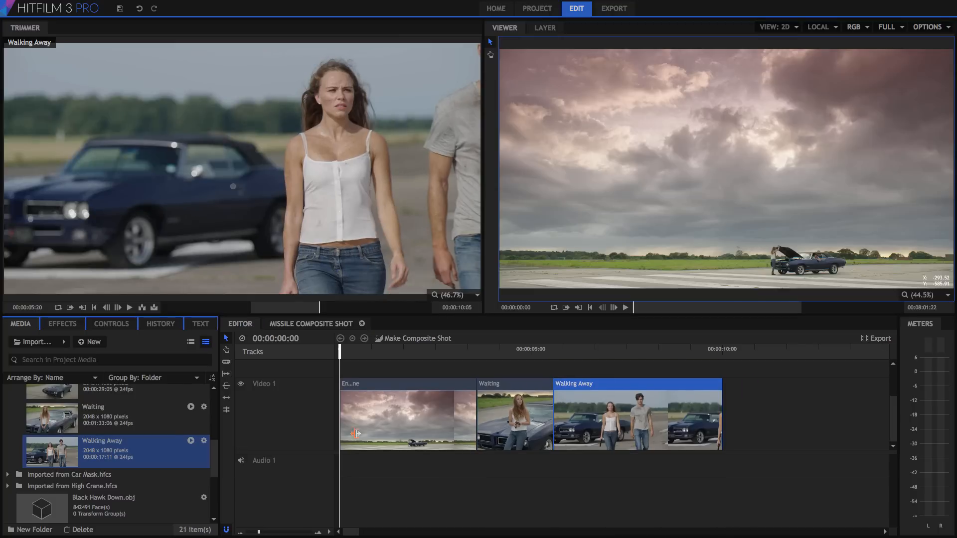
# Step: Put Engine Revving on Audio 1 and the trimmed Narration on Audio 2
pyautogui.moveTo(214, 445); pyautogui.dragTo(215, 398)
pyautogui.click(8, 390)
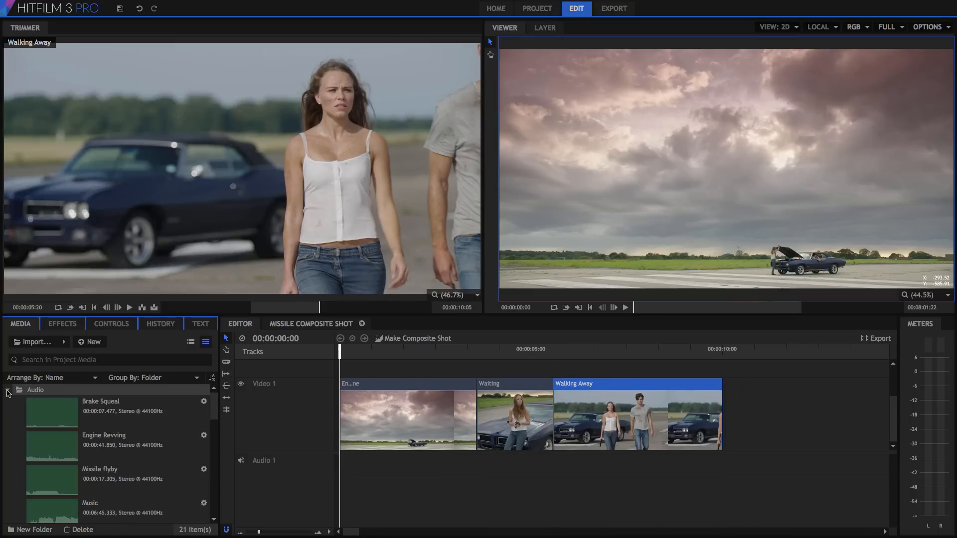
pyautogui.click(50, 451)
pyautogui.moveTo(139, 201); pyautogui.dragTo(343, 467)
pyautogui.scroll(-2, 72, 473)
pyautogui.click(72, 472)
pyautogui.moveTo(286, 308); pyautogui.dragTo(303, 308)
pyautogui.press('o')
pyautogui.moveTo(259, 176); pyautogui.dragTo(380, 496)
# Step: Put the Music track on Audio 3
pyautogui.click(106, 443)
pyautogui.moveTo(191, 212); pyautogui.dragTo(344, 511)
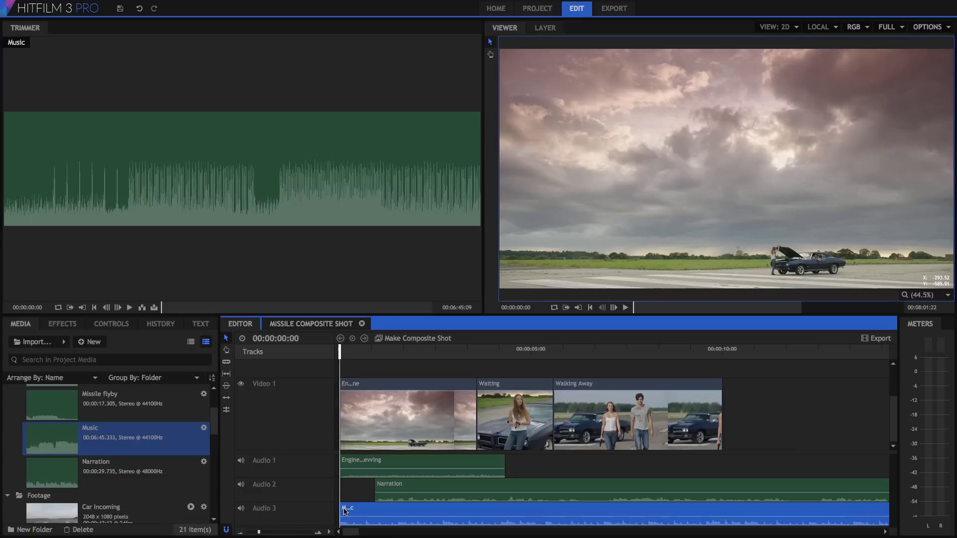
pyautogui.click(62, 323)
pyautogui.scroll(-3, 213, 416)
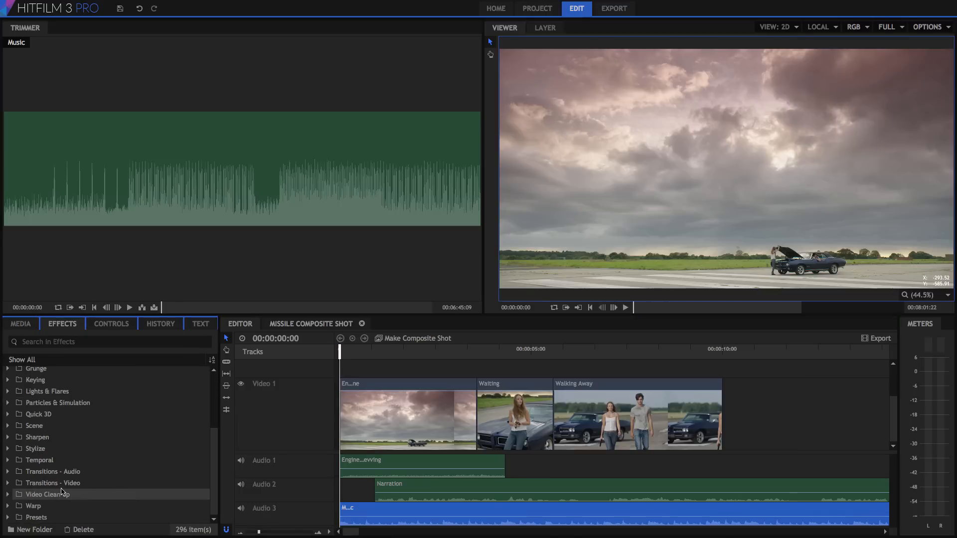
# Step: Drop a Cross Dissolve from Transitions - Video > Dissolve onto the Engine/Waiting cut
pyautogui.click(7, 483)
pyautogui.click(18, 495)
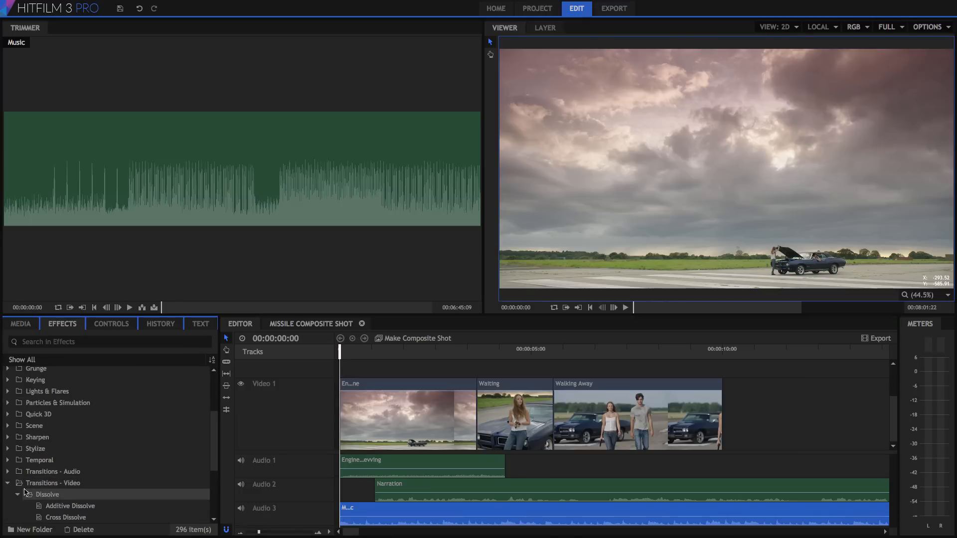
pyautogui.scroll(-3, 30, 478)
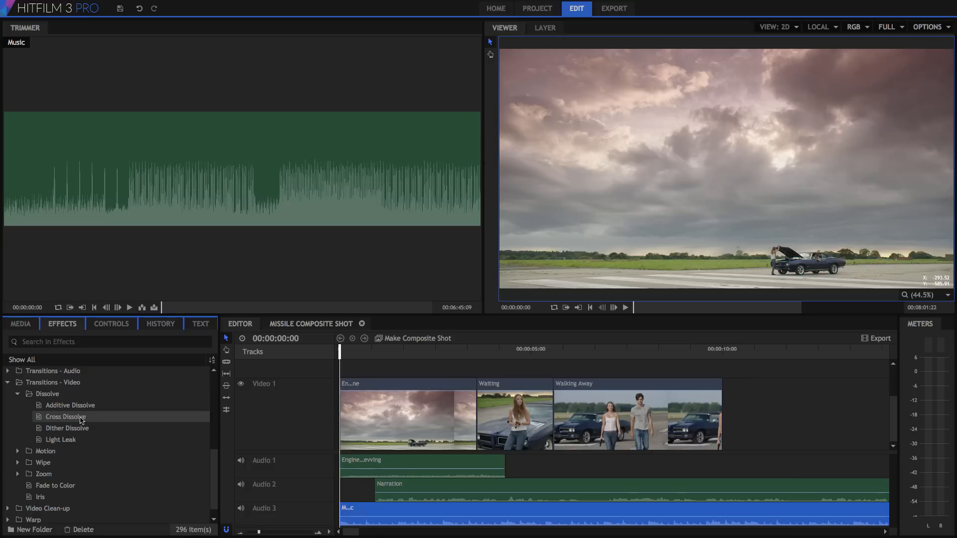
pyautogui.moveTo(81, 420); pyautogui.dragTo(452, 385)
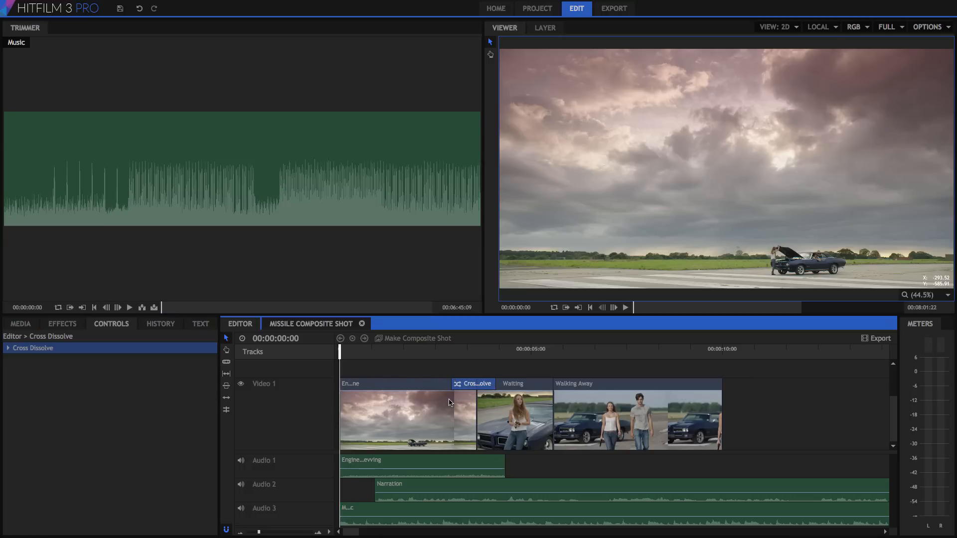
pyautogui.moveTo(513, 352); pyautogui.dragTo(396, 390)
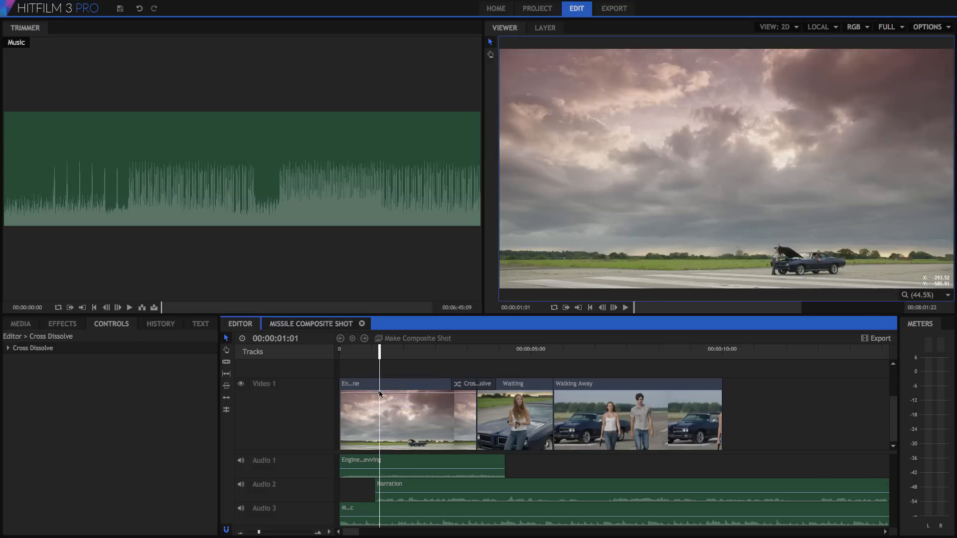
# Step: Make the Engine clip fade in from black
pyautogui.click(342, 394)
pyautogui.moveTo(341, 394); pyautogui.dragTo(342, 448)
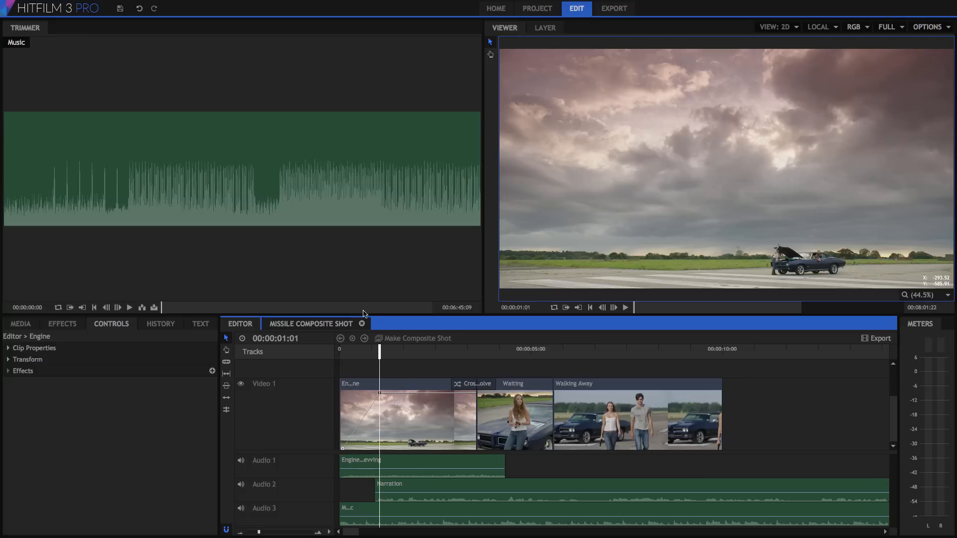
pyautogui.moveTo(379, 352)
pyautogui.mouseDown()
pyautogui.moveTo(338, 354)
pyautogui.moveTo(385, 356)
pyautogui.mouseUp()
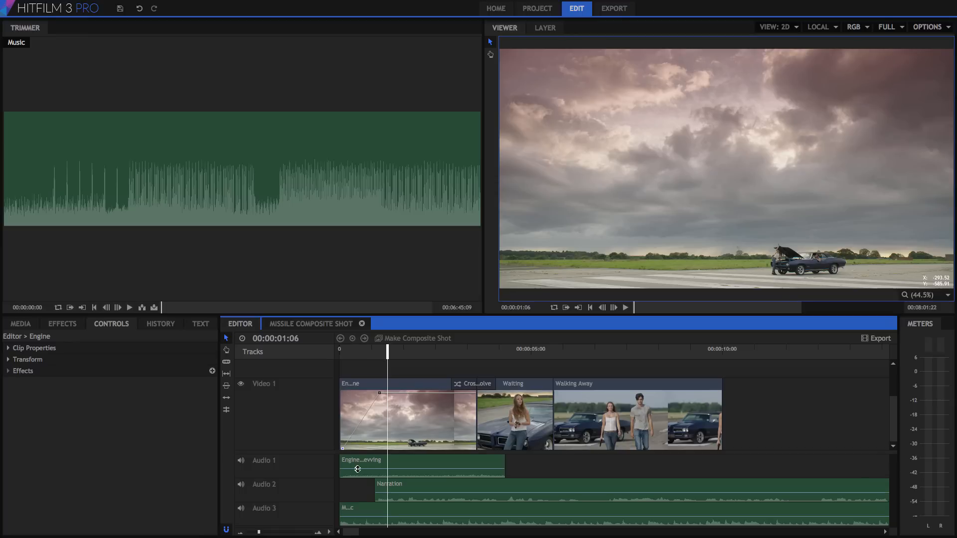
# Step: Lower the engine and music volumes, and add Music keyframes so it fades up to a peak
pyautogui.moveTo(357, 469); pyautogui.dragTo(357, 472)
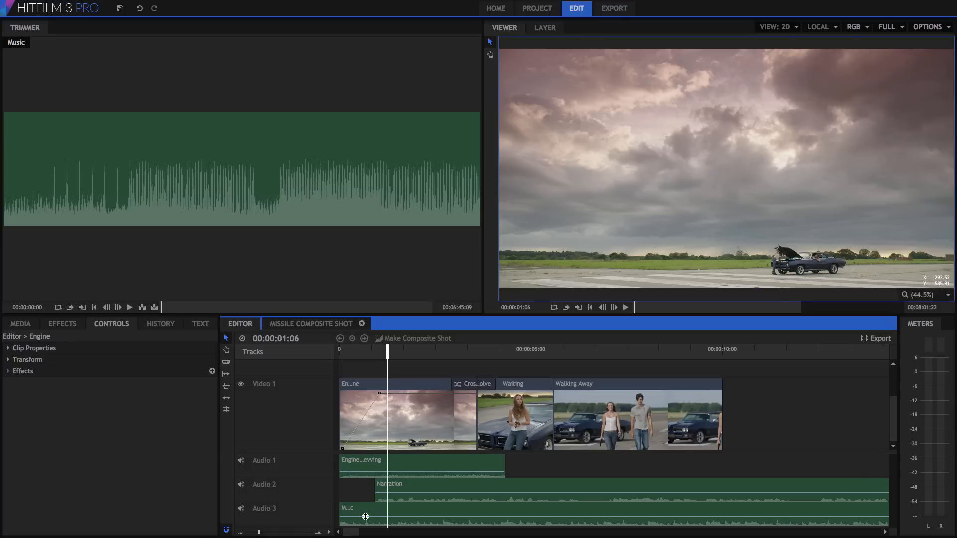
pyautogui.moveTo(366, 517); pyautogui.dragTo(367, 519)
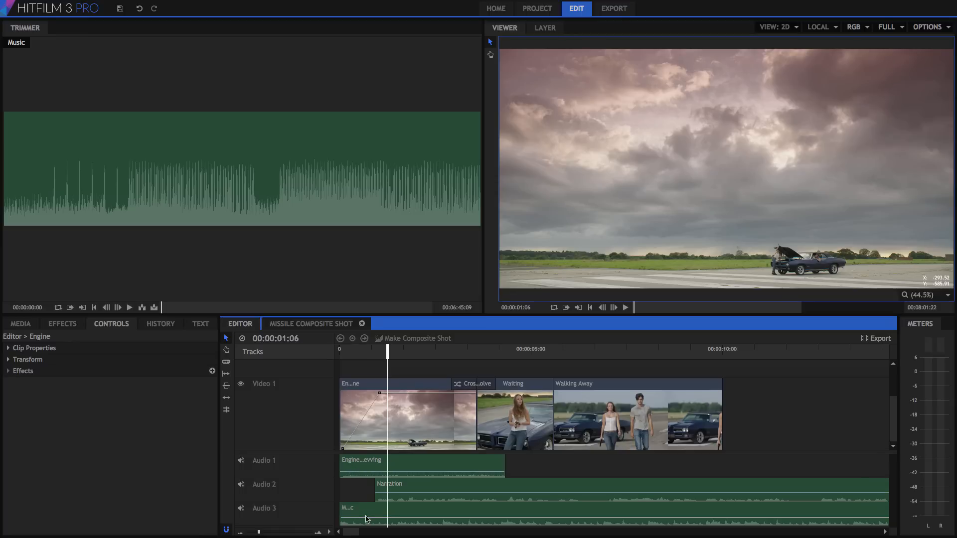
pyautogui.keyDown('ctrl'); pyautogui.click(431, 518); pyautogui.keyUp('ctrl')
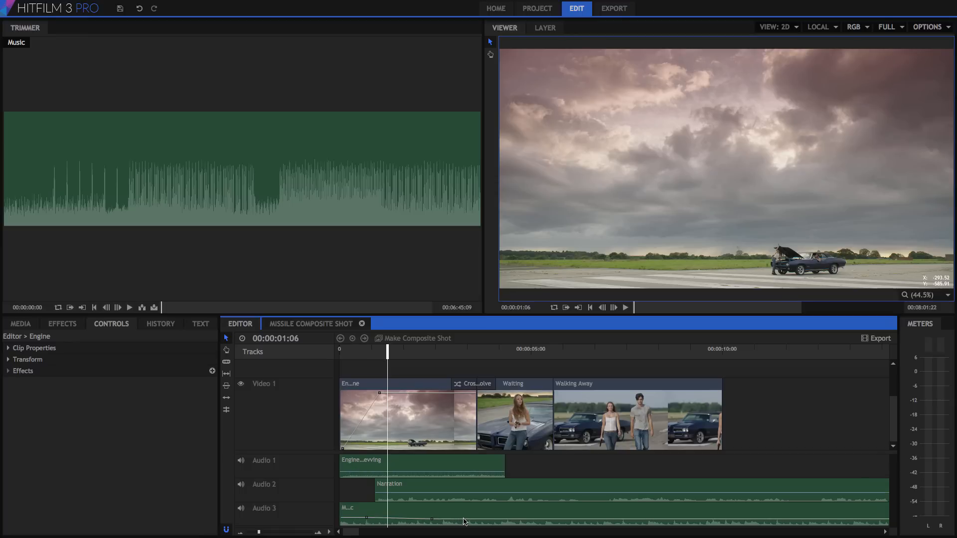
pyautogui.keyDown('ctrl'); pyautogui.click(464, 521); pyautogui.keyUp('ctrl')
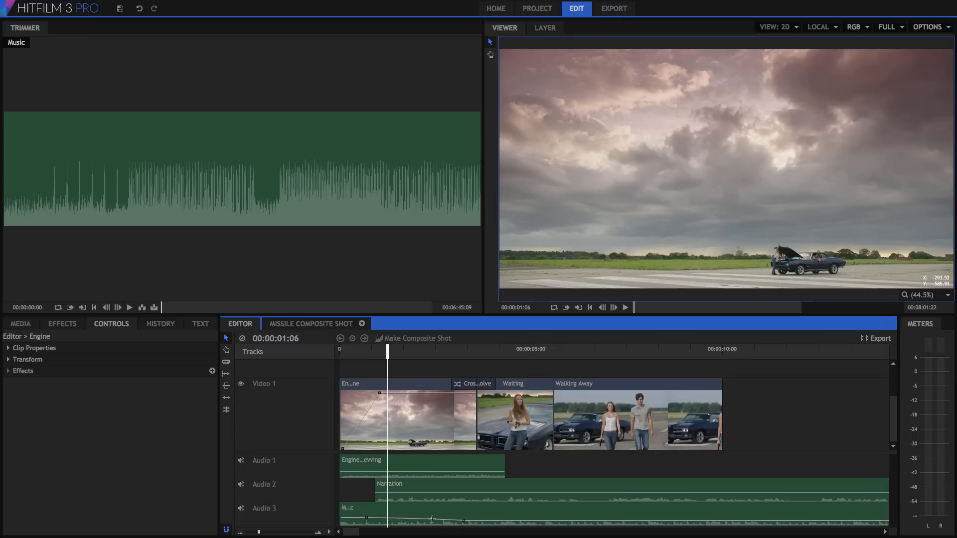
pyautogui.moveTo(432, 519); pyautogui.dragTo(431, 513)
pyautogui.moveTo(366, 517); pyautogui.dragTo(346, 526)
# Step: Scrub the Missile Composite Shot to 00:00:05:07 and inspect each layer, Car Mask through layer 10
pyautogui.click(319, 327)
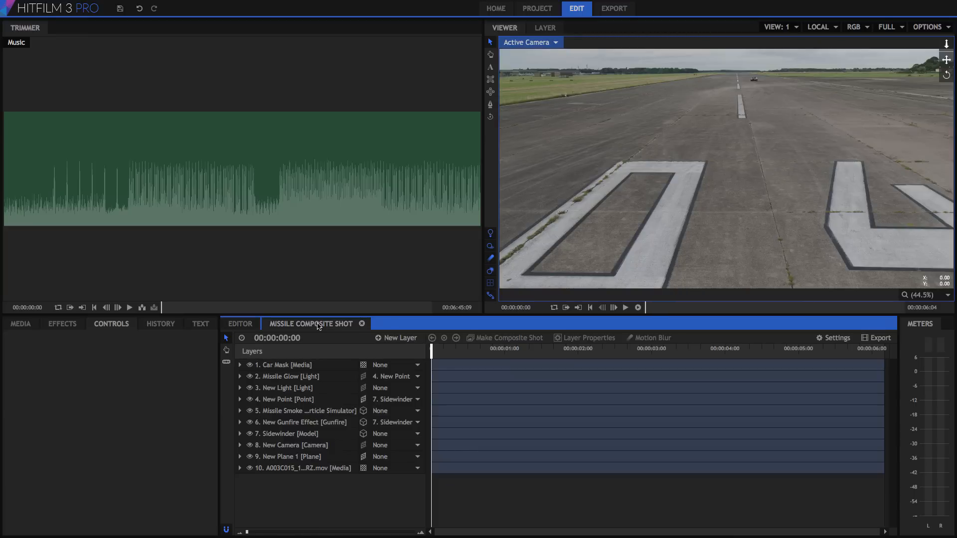
pyautogui.moveTo(434, 352); pyautogui.dragTo(820, 362)
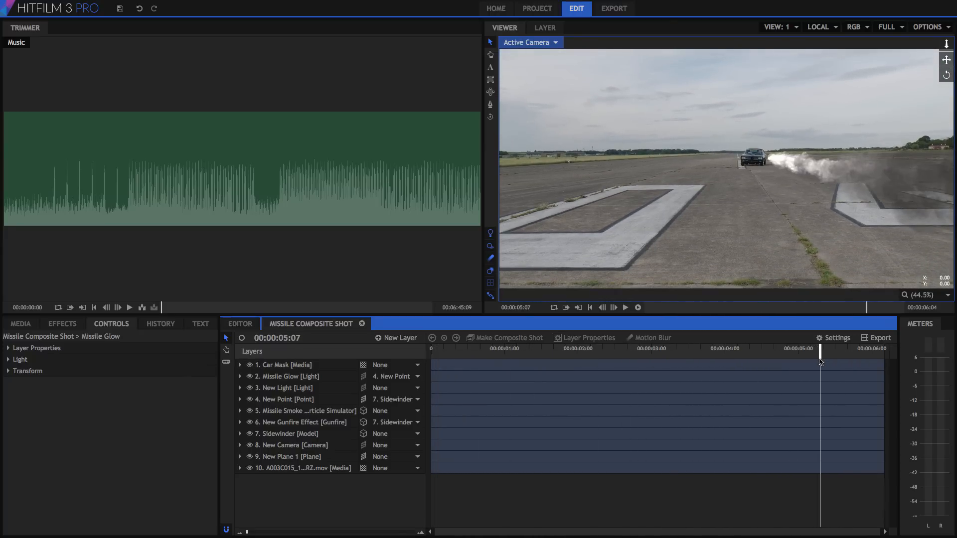
pyautogui.click(255, 367)
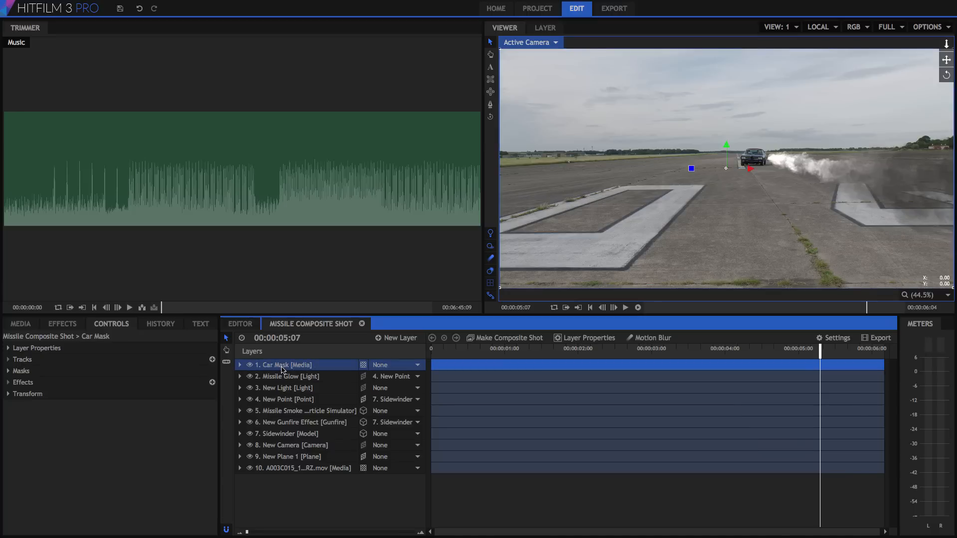
pyautogui.click(295, 378)
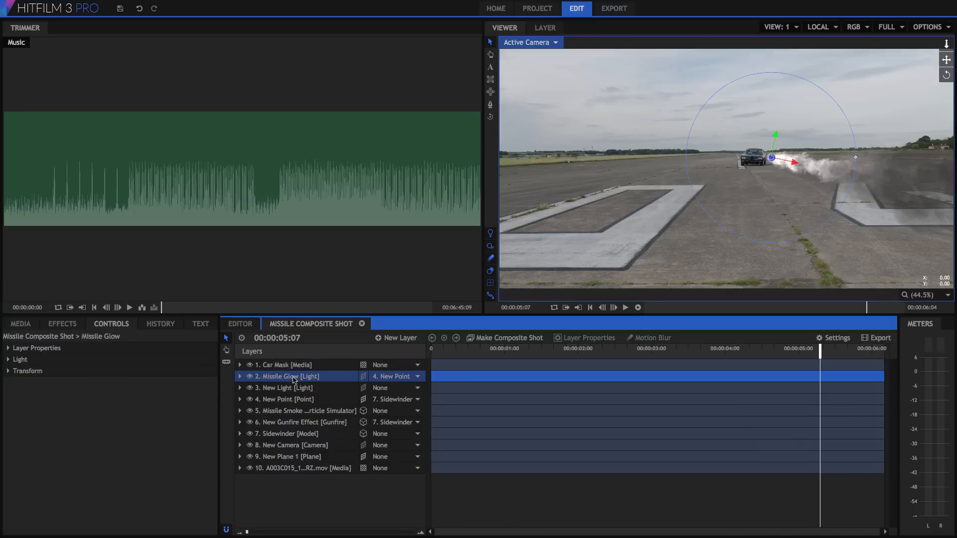
pyautogui.click(292, 410)
pyautogui.click(292, 422)
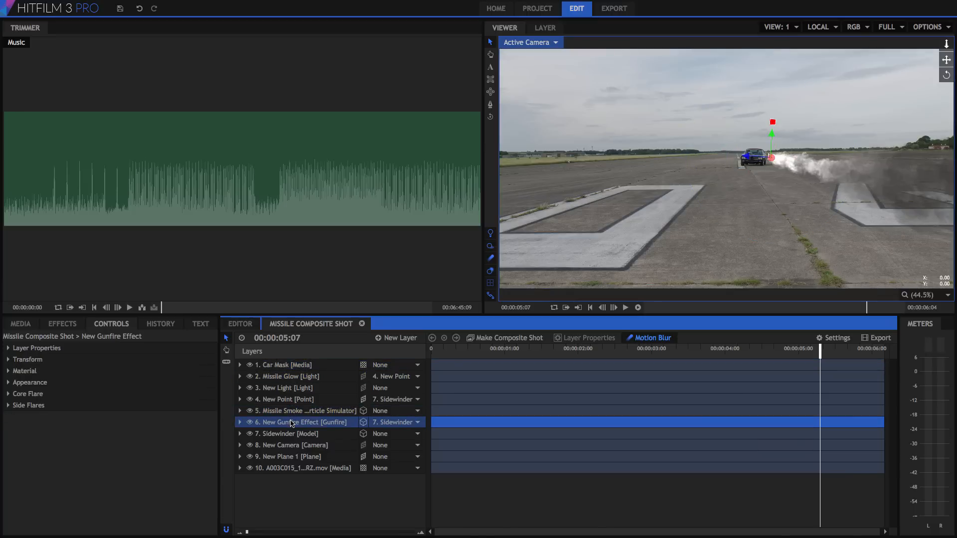
pyautogui.click(289, 435)
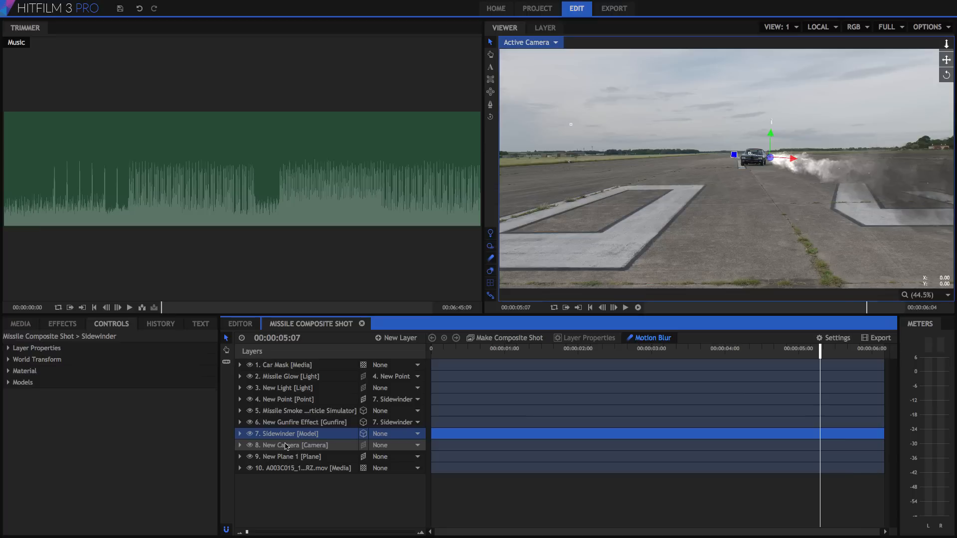
pyautogui.click(364, 468)
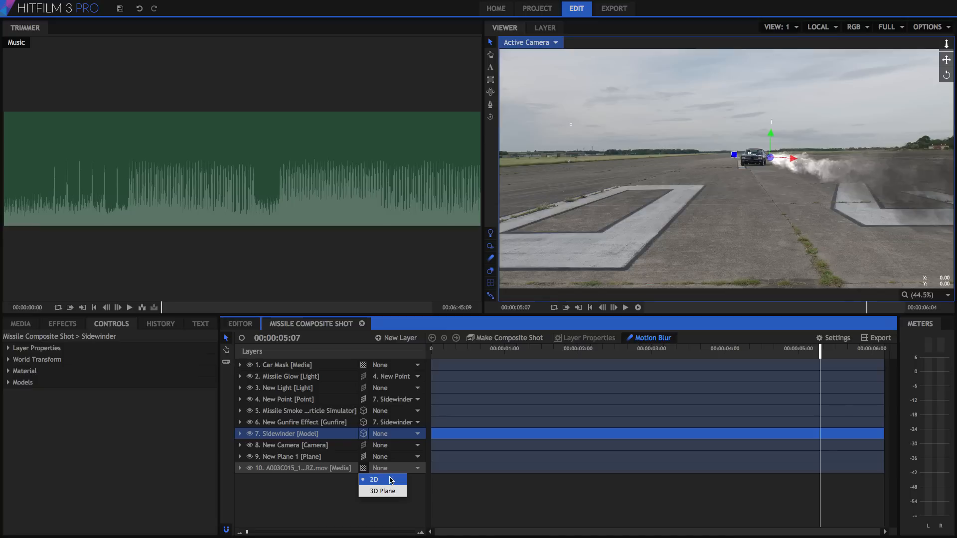
pyautogui.click(318, 489)
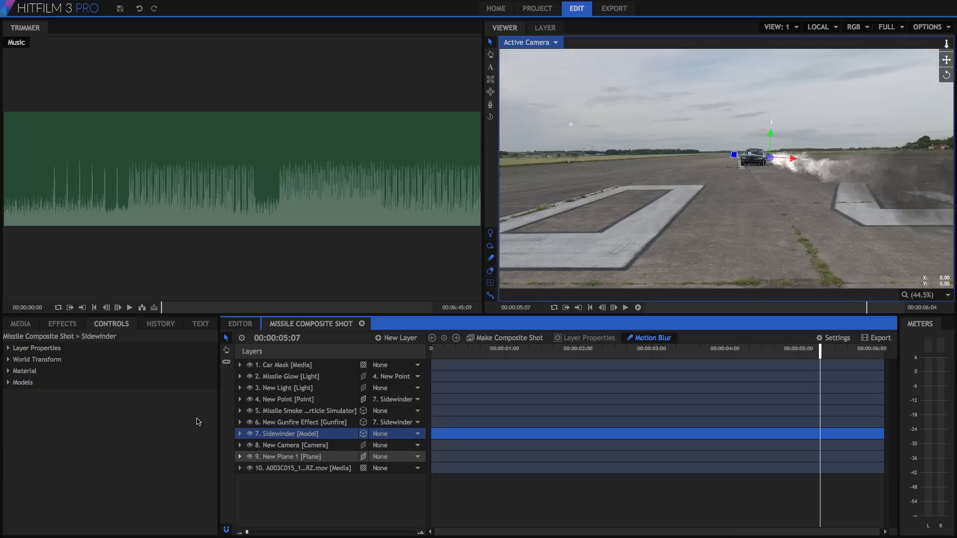
# Step: Show the Media panel and load the High Crane clip into the trimmer
pyautogui.click(20, 323)
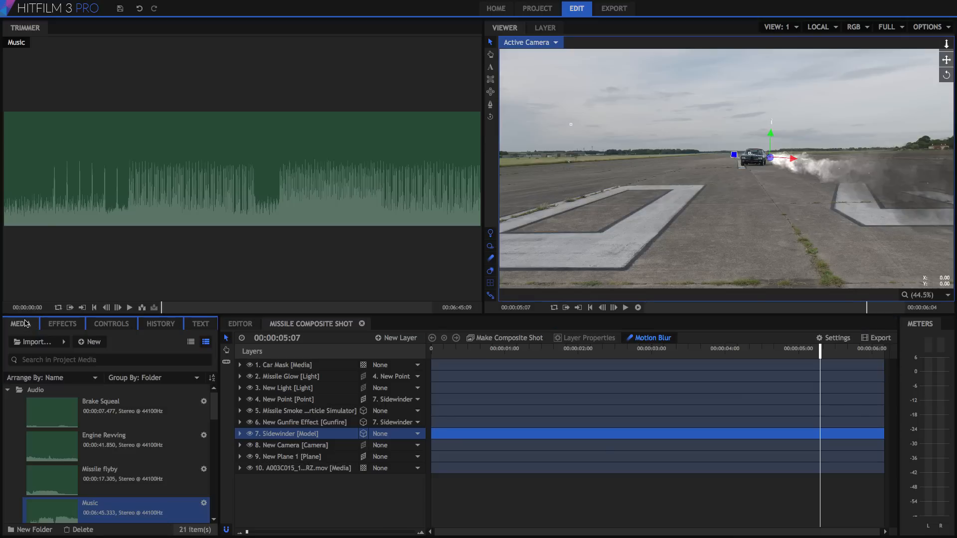
pyautogui.moveTo(214, 407); pyautogui.dragTo(218, 441)
pyautogui.rightClick(58, 497)
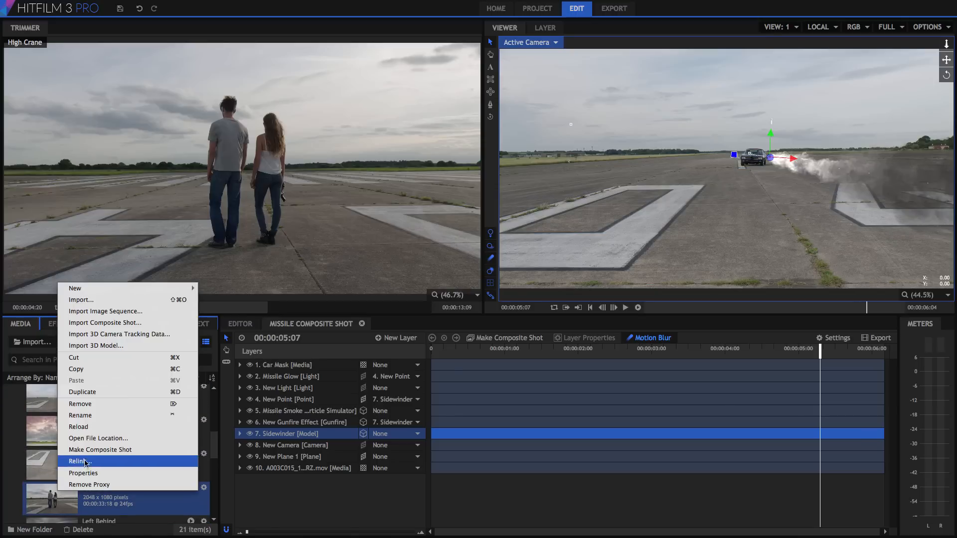
pyautogui.click(345, 492)
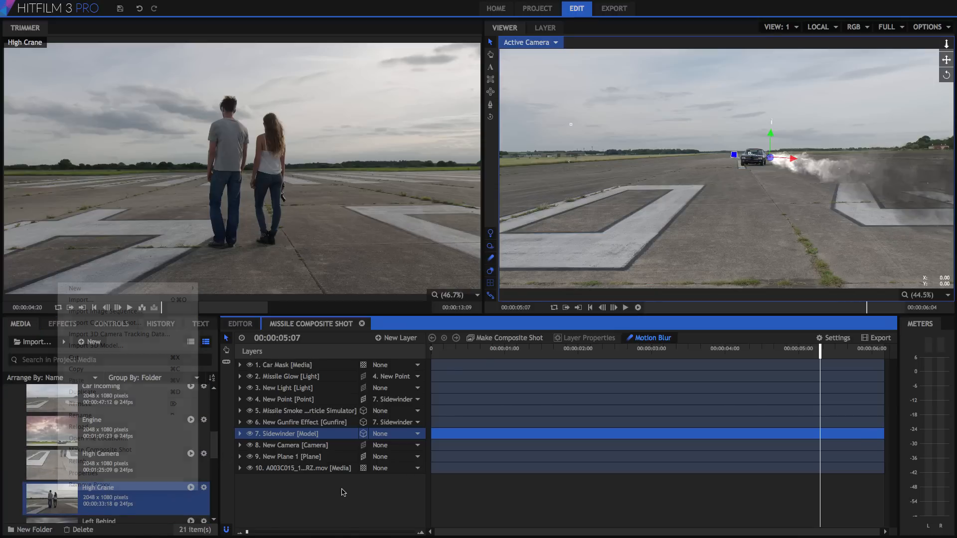
pyautogui.rightClick(308, 470)
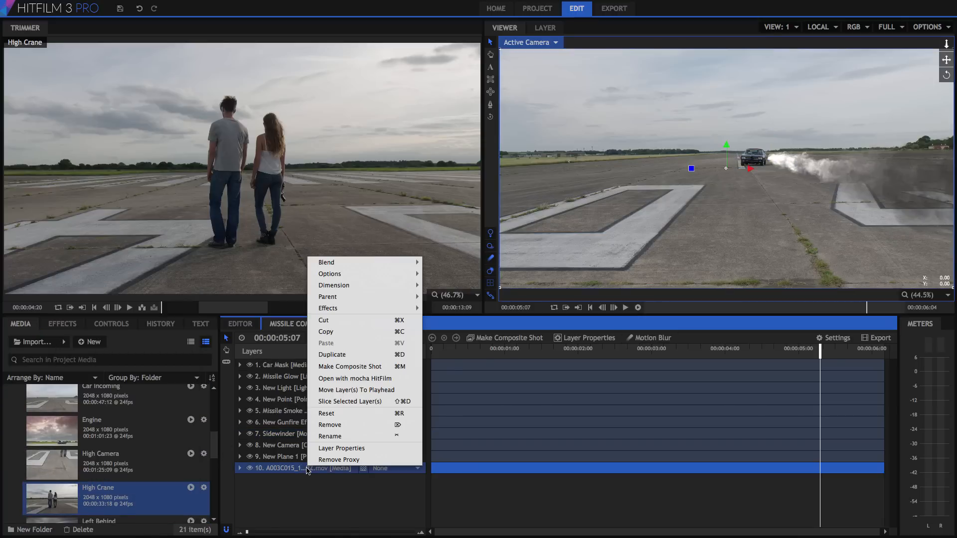
# Step: Convert footage layer 10 into its own composite shot
pyautogui.click(385, 368)
pyautogui.click(539, 305)
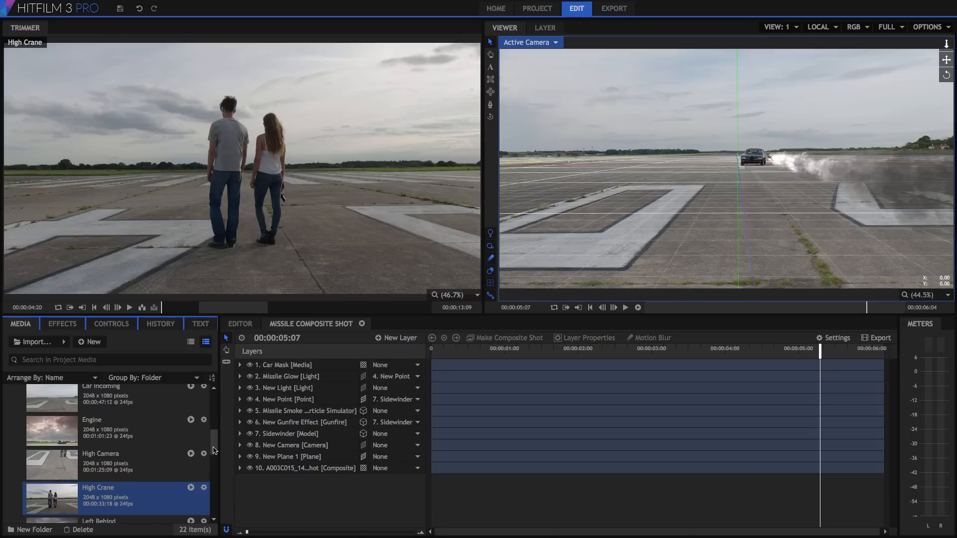
pyautogui.scroll(-5, 215, 492)
pyautogui.moveTo(213, 489); pyautogui.dragTo(212, 499)
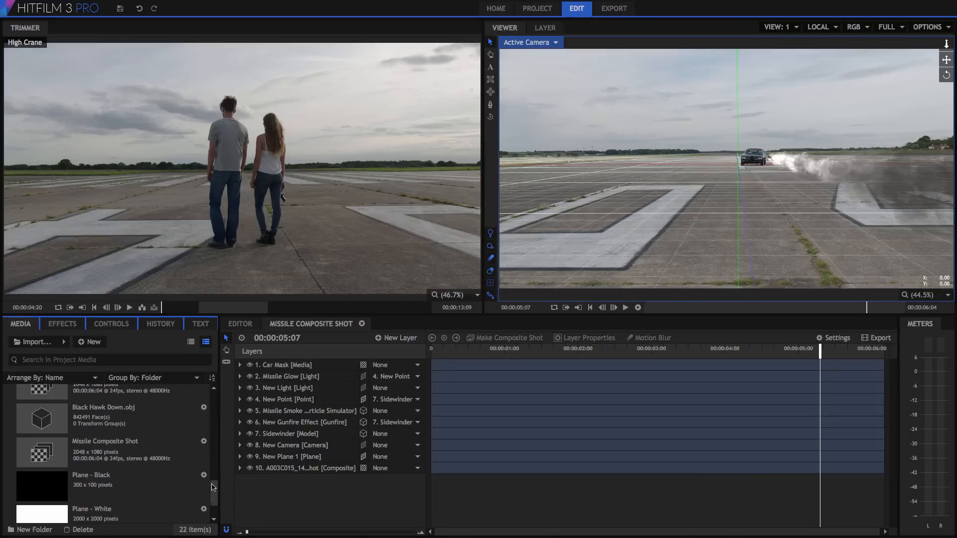
# Step: Check the Missile Composite Shot properties, duration 00:00:06:04, and keep them unchanged
pyautogui.click(204, 441)
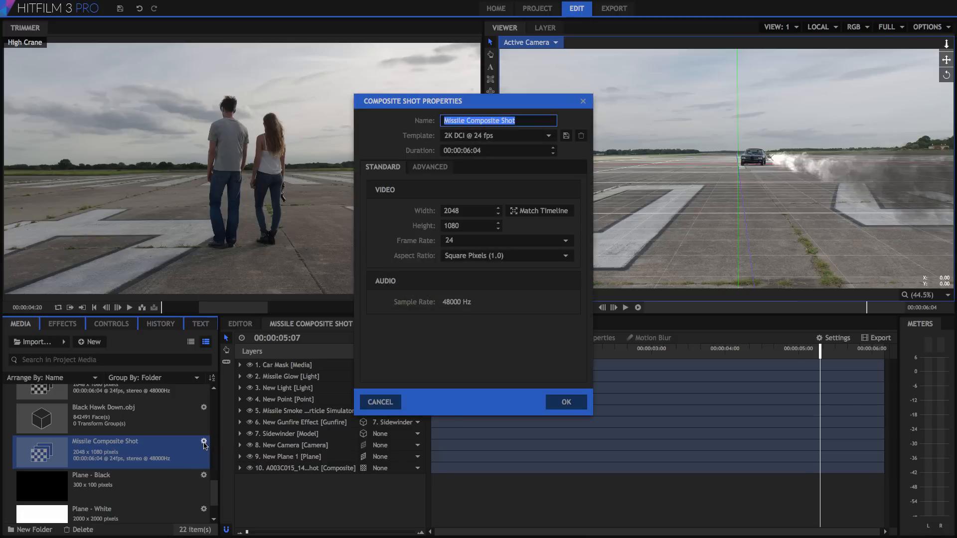
pyautogui.moveTo(481, 150); pyautogui.dragTo(443, 150)
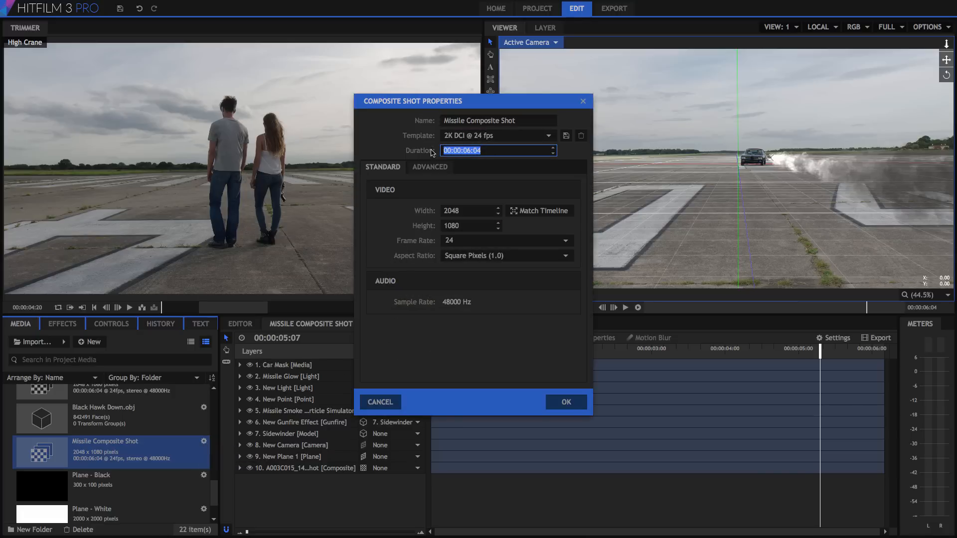
pyautogui.click(555, 403)
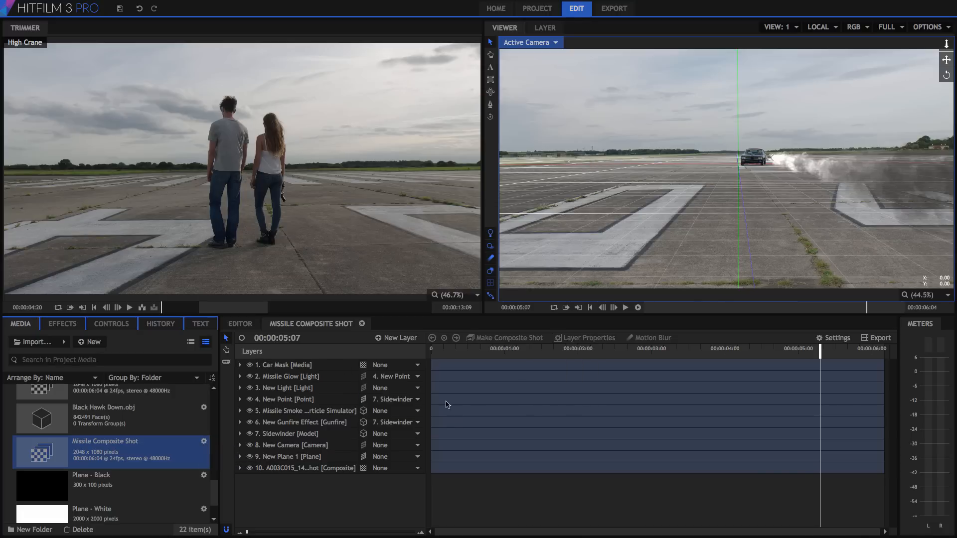
pyautogui.click(94, 342)
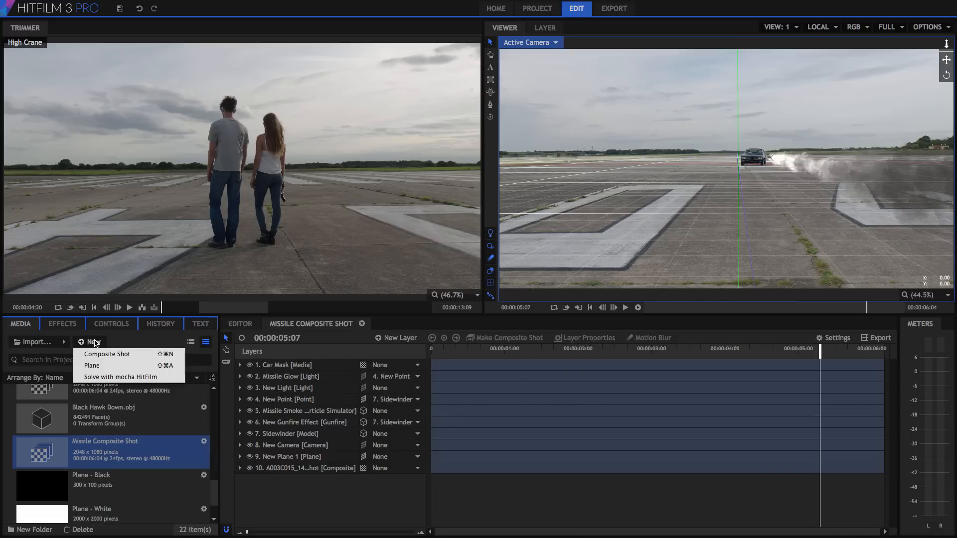
# Step: Move the playhead to 00:00:05:00 and keep layer 10's dimension as 3D Unrolled
pyautogui.click(139, 342)
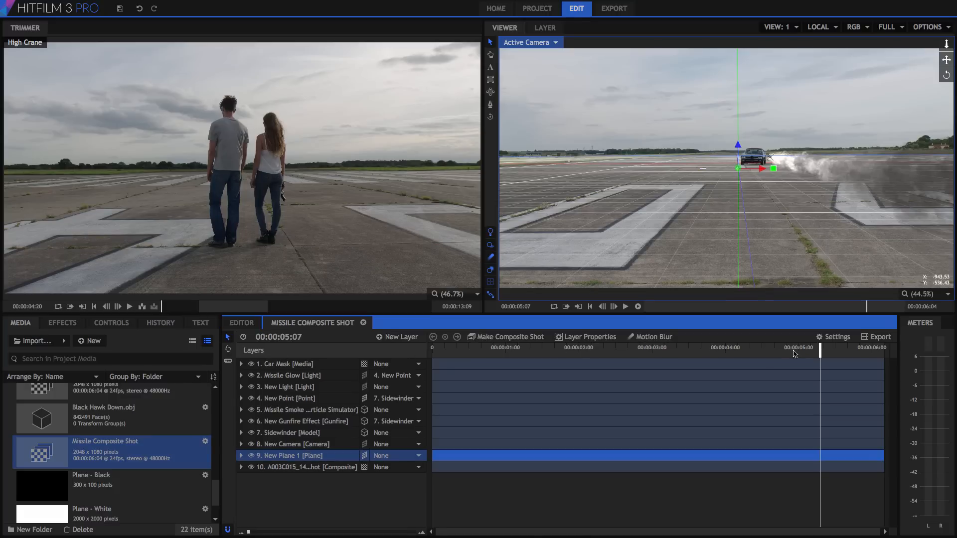
pyautogui.click(798, 353)
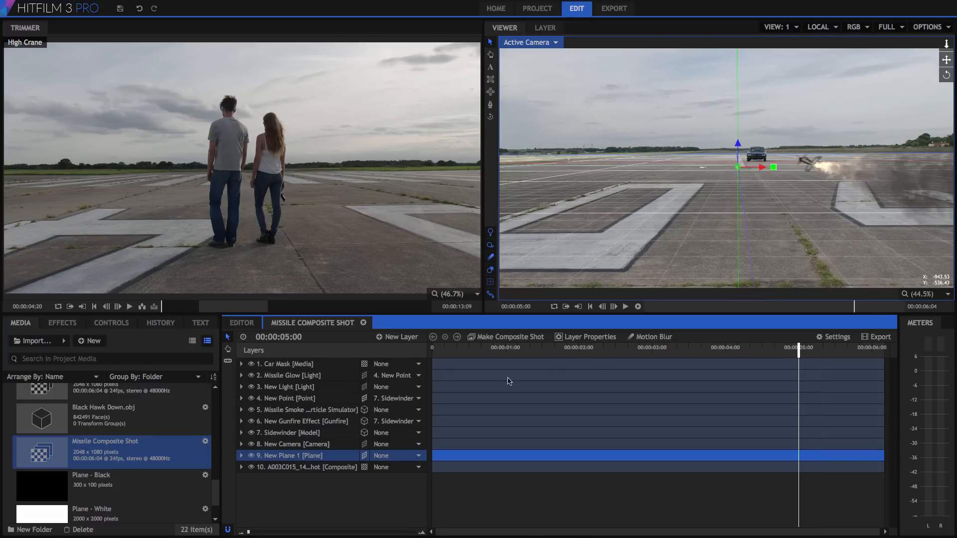
pyautogui.click(364, 432)
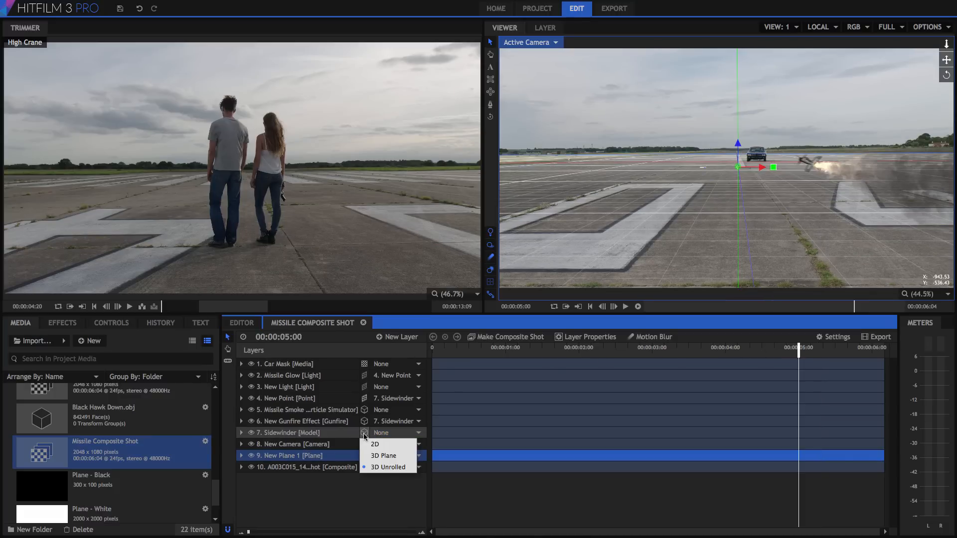
pyautogui.click(410, 469)
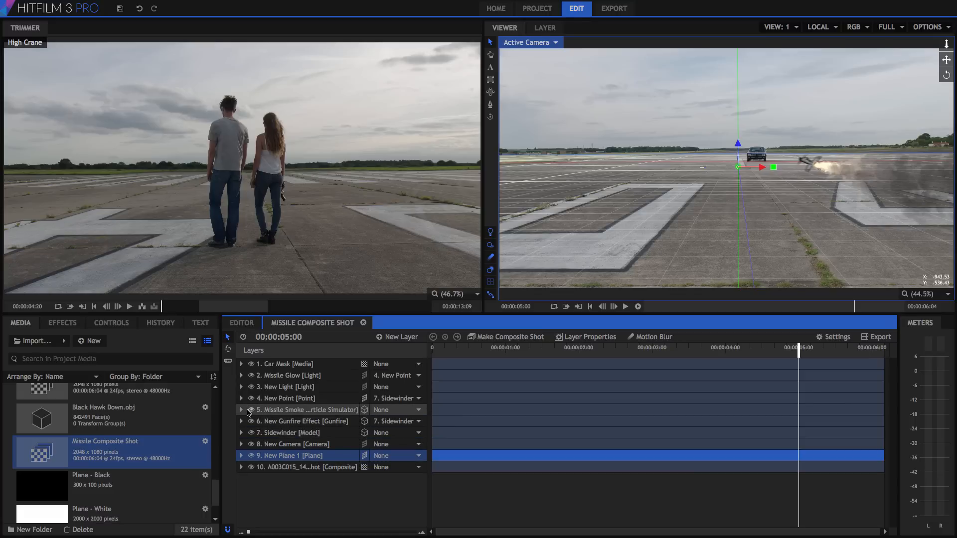
# Step: Toggle the Missile Smoke and Sidewinder layers off and on to compare the shot
pyautogui.click(251, 410)
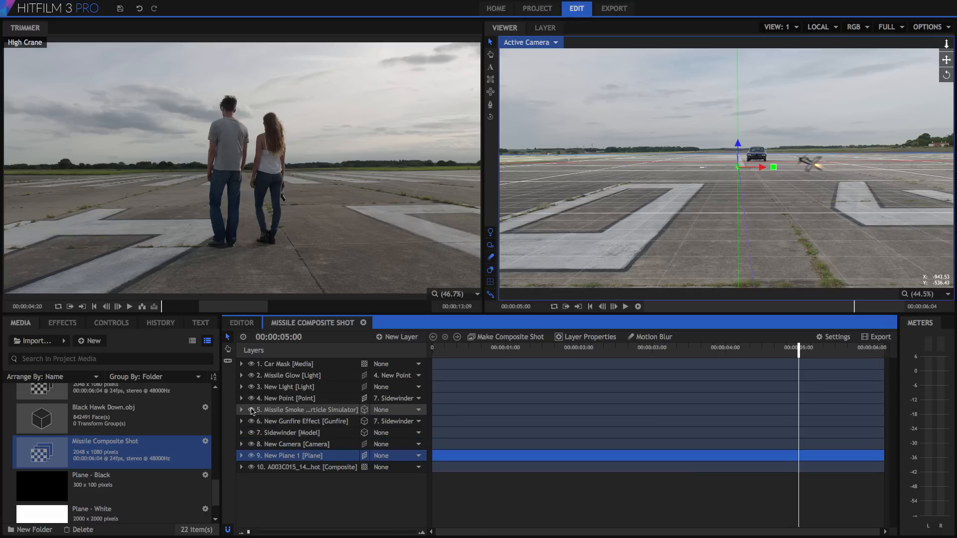
pyautogui.click(252, 410)
pyautogui.click(252, 433)
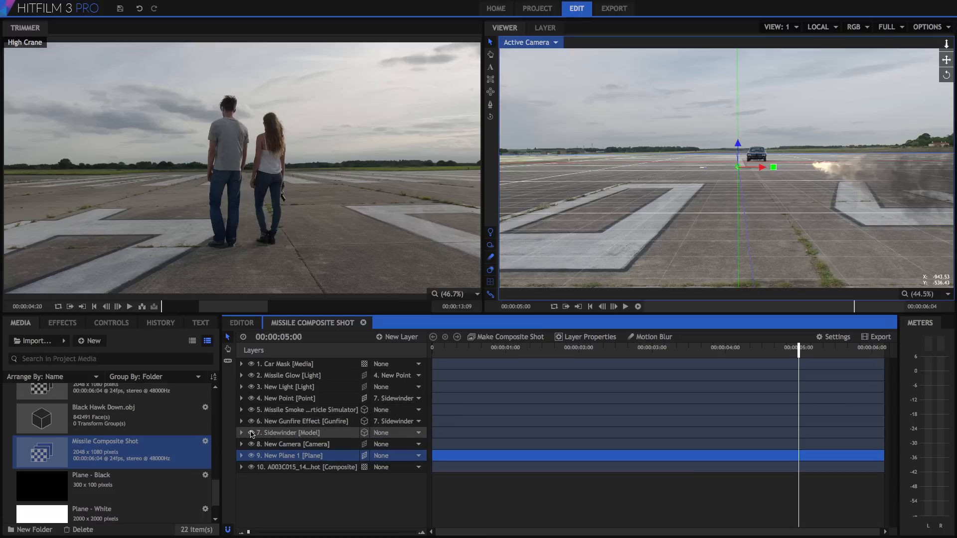
pyautogui.click(251, 434)
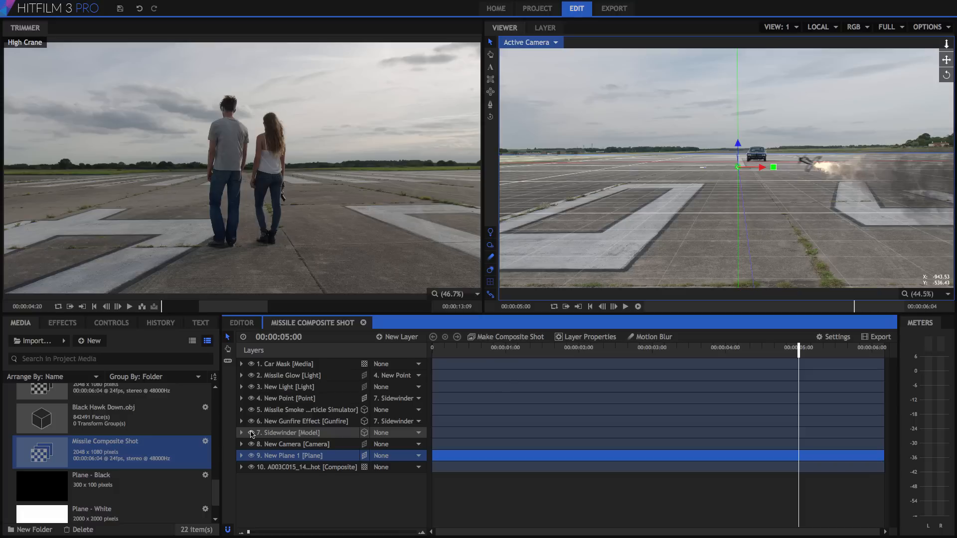
pyautogui.click(779, 27)
pyautogui.click(787, 74)
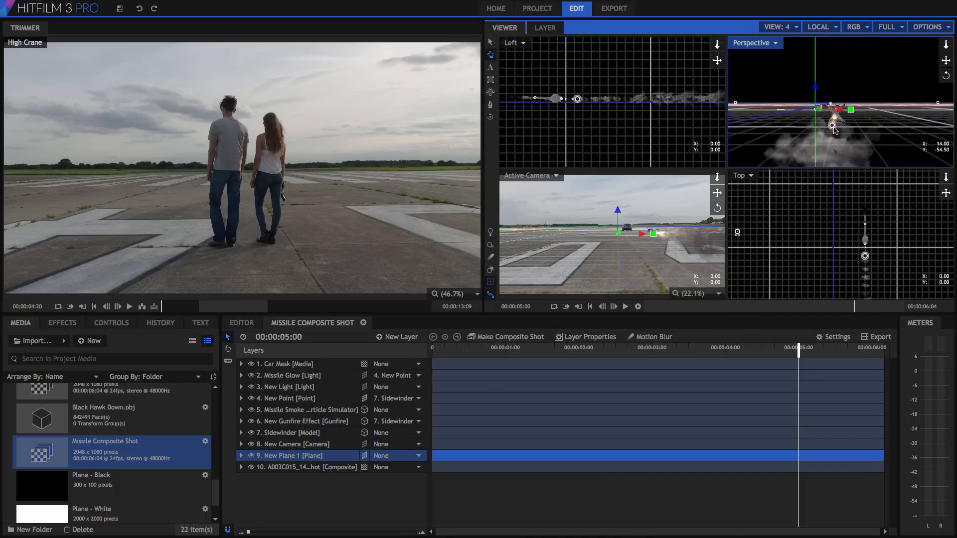
pyautogui.moveTo(836, 130); pyautogui.dragTo(881, 125)
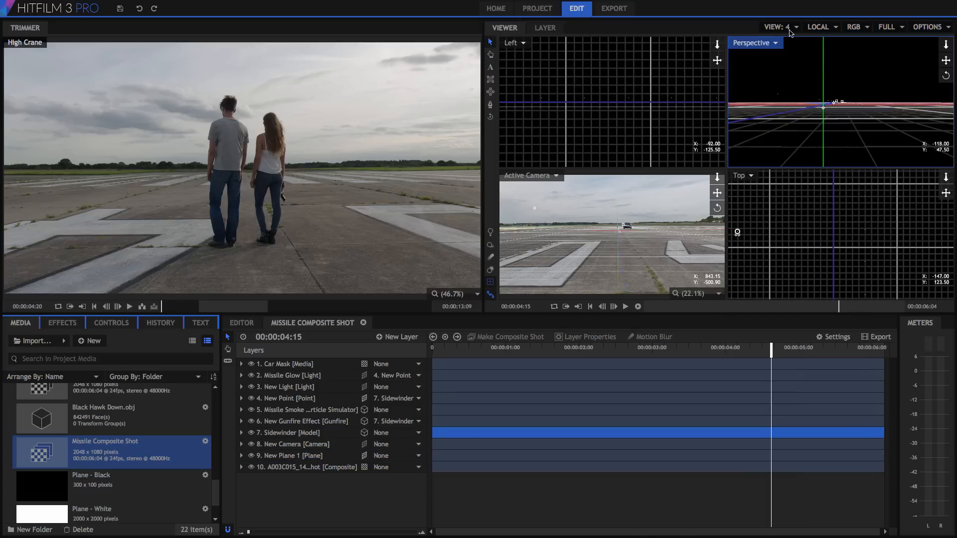
pyautogui.click(779, 27)
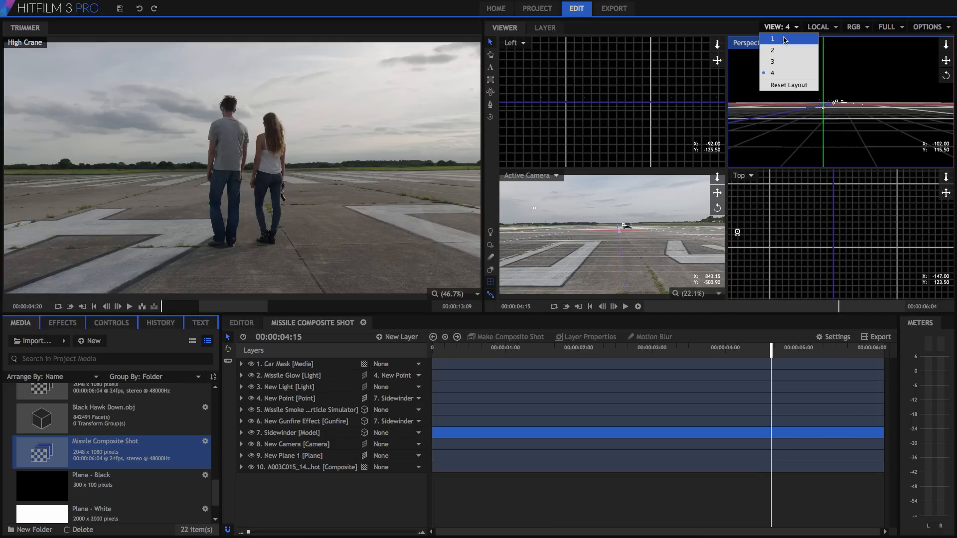
pyautogui.click(785, 39)
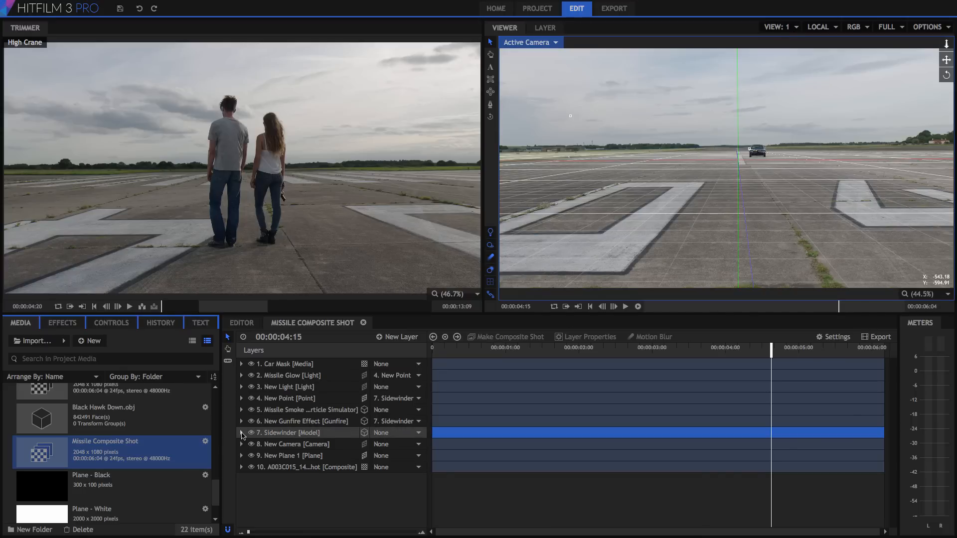
# Step: Clear the Sidewinder's Position keyframes and set a new one at 00:00:04:15
pyautogui.click(242, 433)
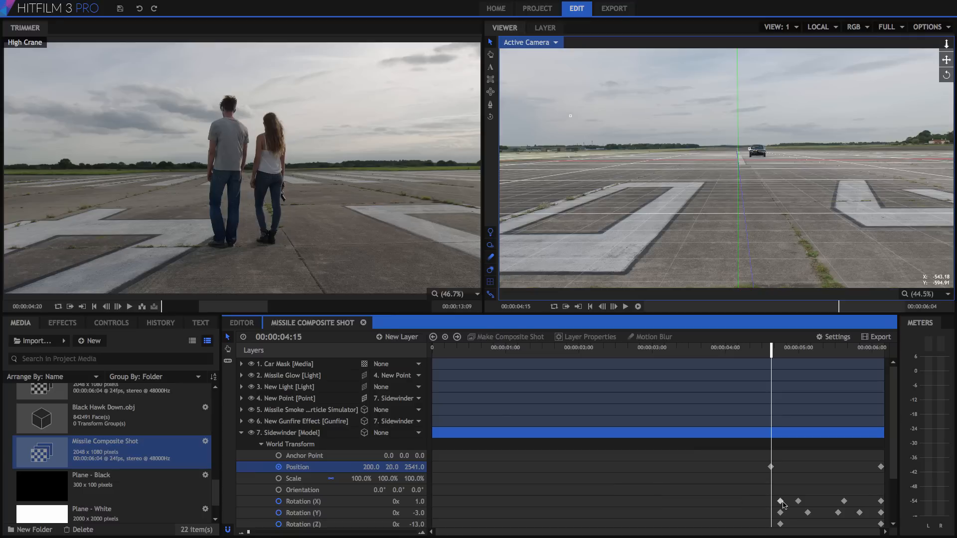
pyautogui.moveTo(757, 484); pyautogui.dragTo(881, 500)
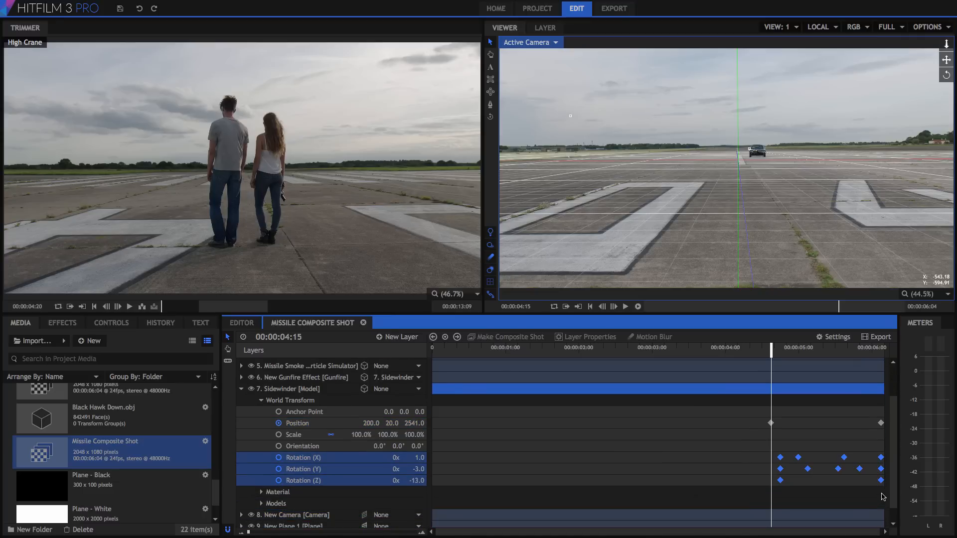
pyautogui.click(280, 424)
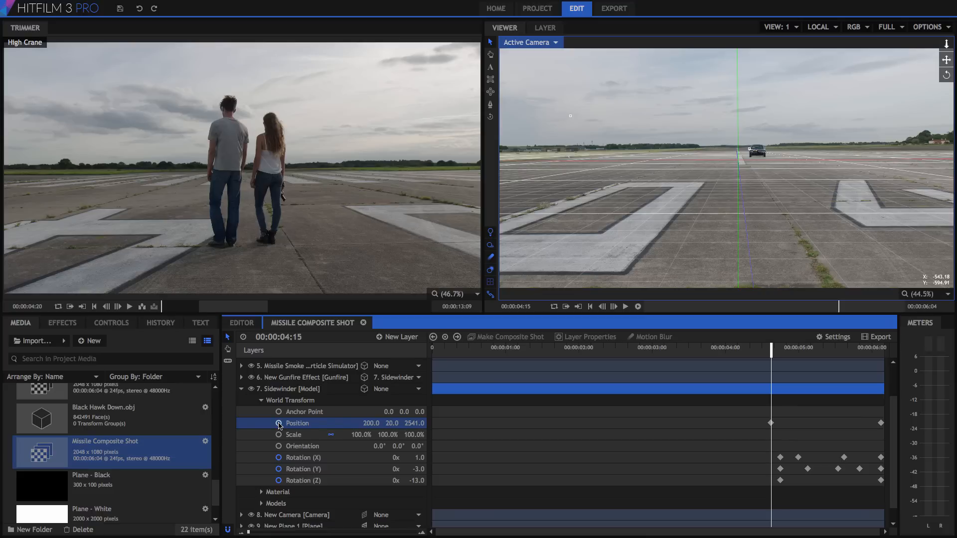
pyautogui.click(279, 424)
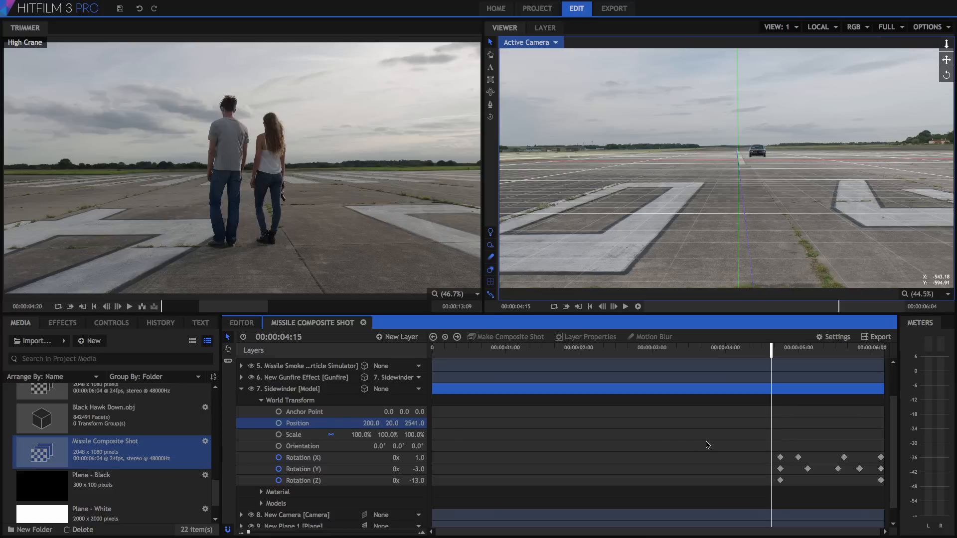
pyautogui.click(279, 423)
# Step: At 00:00:06:03, set the Sidewinder's Position Z to -2500
pyautogui.moveTo(831, 352); pyautogui.dragTo(881, 352)
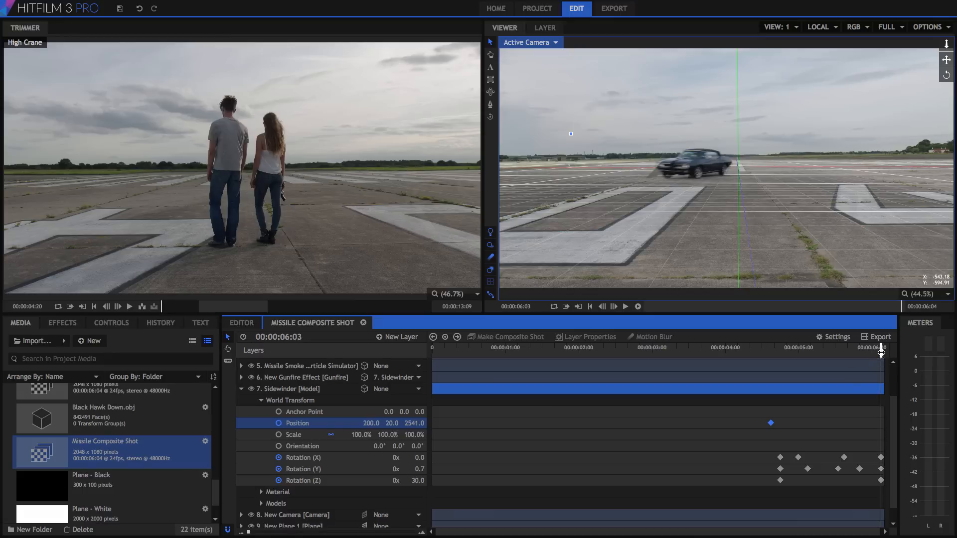
pyautogui.click(410, 424)
pyautogui.press('BackSpace')
pyautogui.write('-500')
pyautogui.press('Return')
pyautogui.moveTo(880, 353)
pyautogui.mouseDown()
pyautogui.moveTo(766, 354)
pyautogui.moveTo(880, 354)
pyautogui.mouseUp()
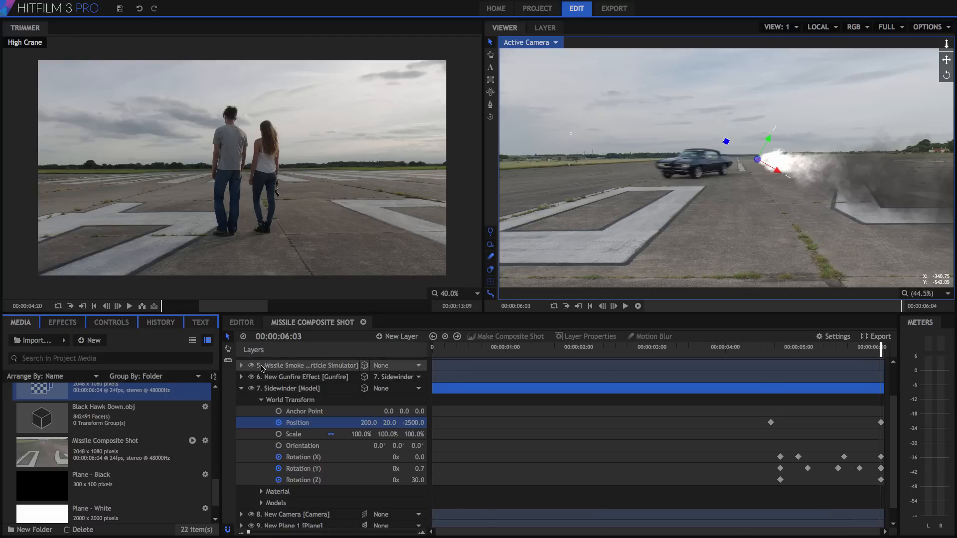
# Step: Rename the composite shot to 'Missile Dodge Composite Shot'
pyautogui.moveTo(134, 314); pyautogui.dragTo(136, 268)
pyautogui.moveTo(216, 360); pyautogui.dragTo(218, 479)
pyautogui.click(106, 407)
pyautogui.rightClick(106, 407)
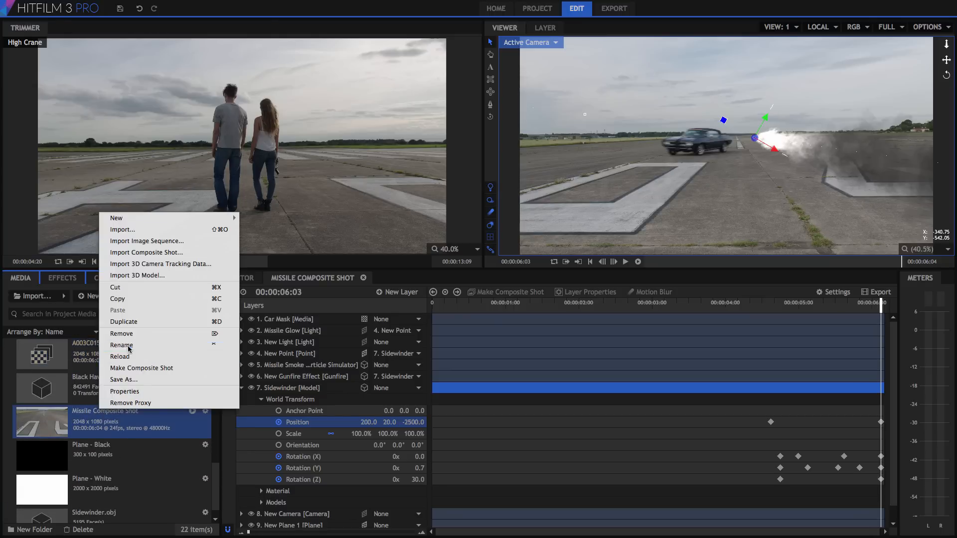
pyautogui.click(126, 348)
pyautogui.click(95, 411)
pyautogui.write('Dodge')
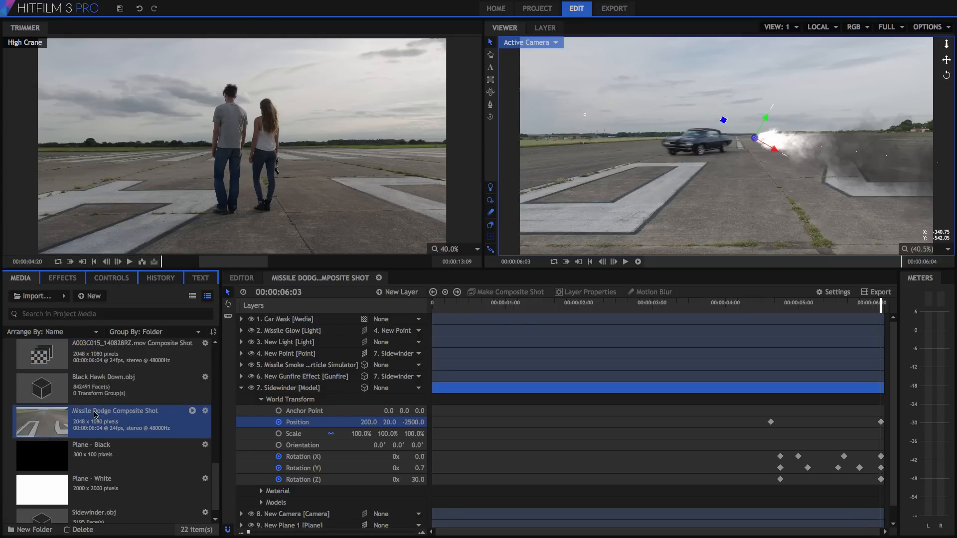
pyautogui.click(183, 353)
# Step: Generate a proxy for A003C015 and accept the Missile Dodge Composite Shot properties
pyautogui.rightClick(182, 354)
pyautogui.click(203, 347)
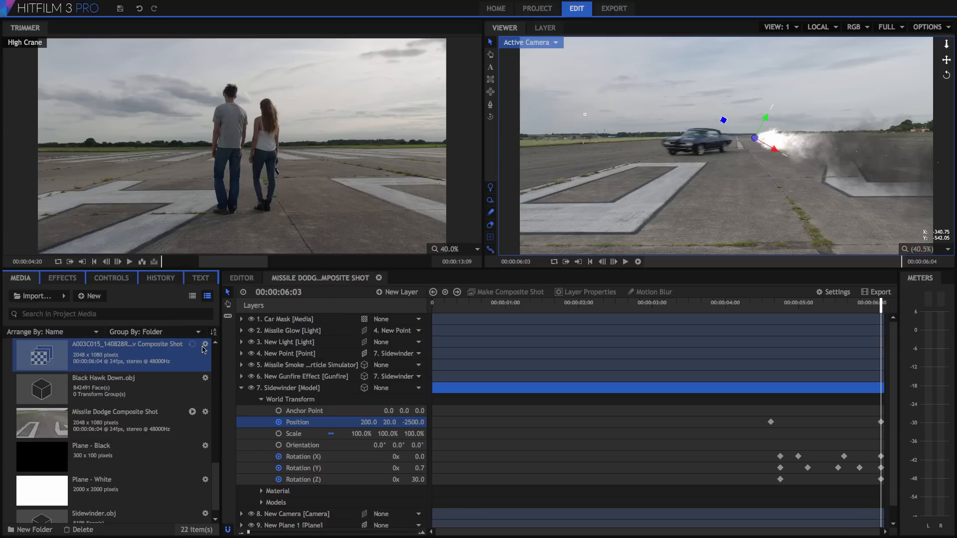
pyautogui.click(205, 411)
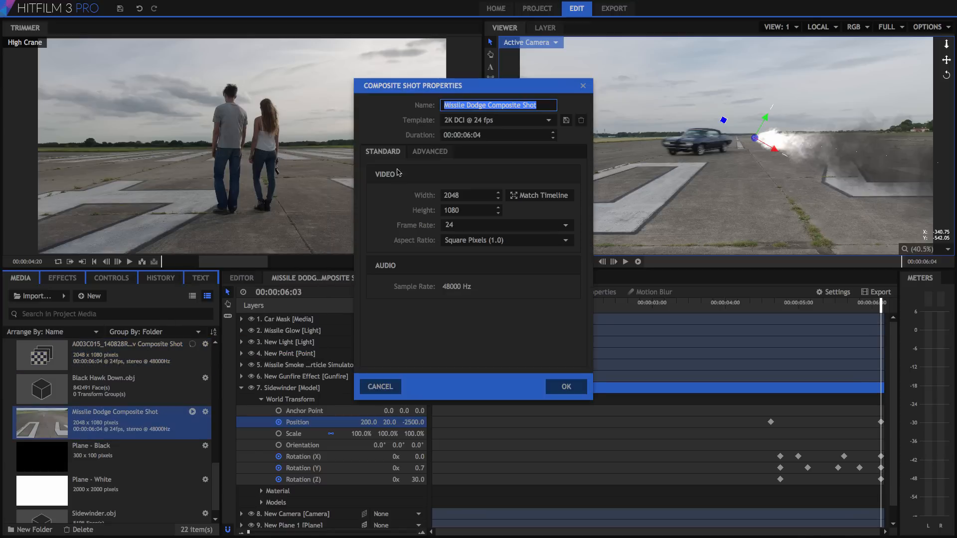
pyautogui.click(567, 387)
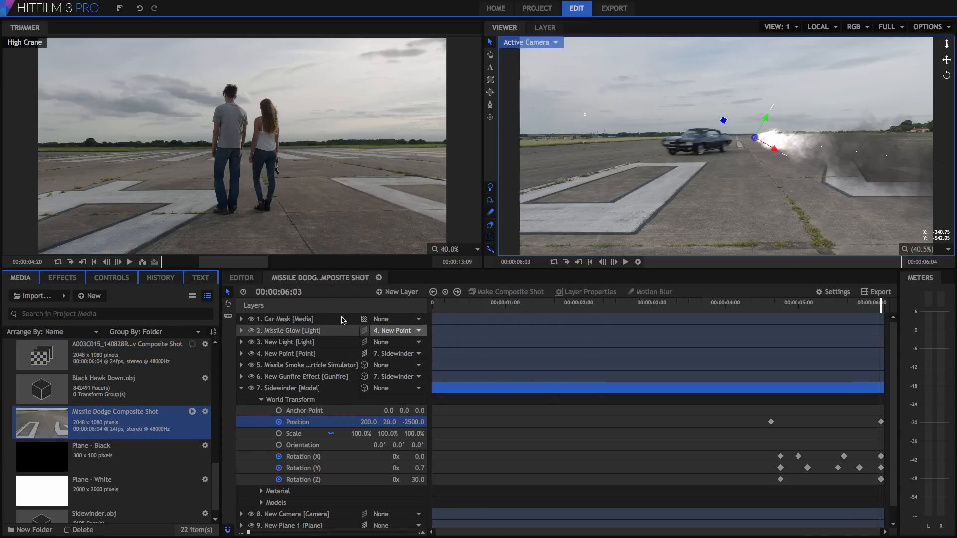
# Step: Place Missile Dodge Composite Shot on Video 1 right after Walking Away
pyautogui.click(241, 277)
pyautogui.moveTo(78, 409); pyautogui.dragTo(469, 406)
pyautogui.moveTo(612, 306); pyautogui.dragTo(628, 309)
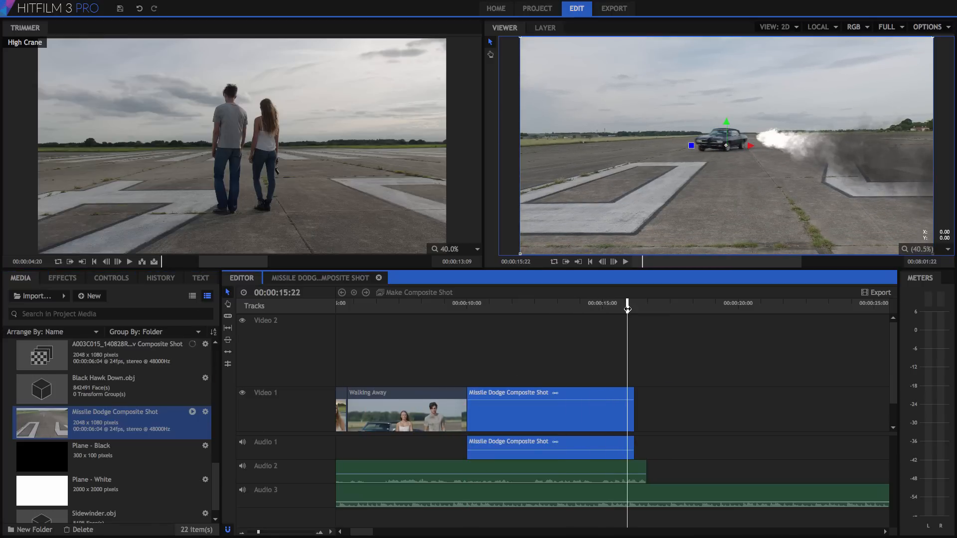
# Step: Close the A003C015 and Missile Dodge tabs, then reopen Missile Dodge Composite Shot from the Media panel
pyautogui.doubleClick(94, 358)
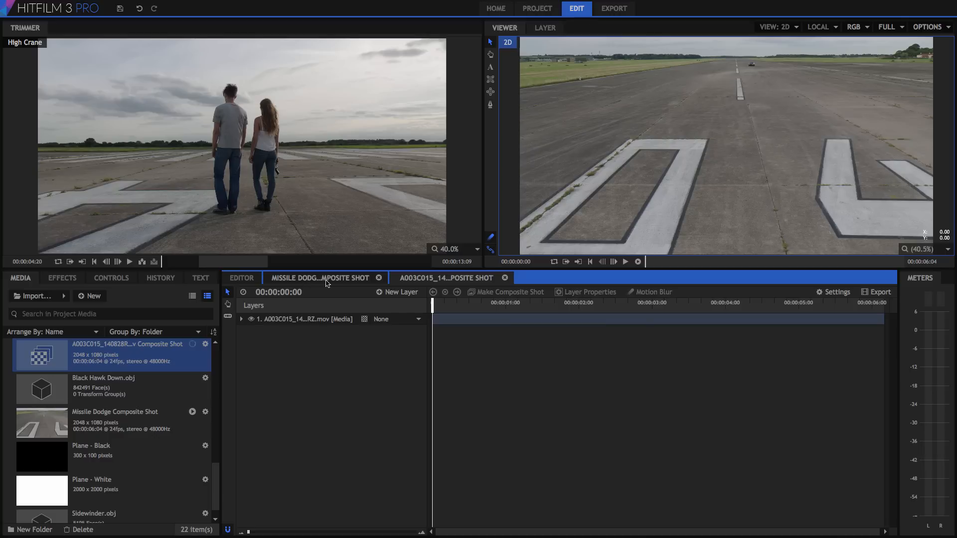
pyautogui.click(505, 278)
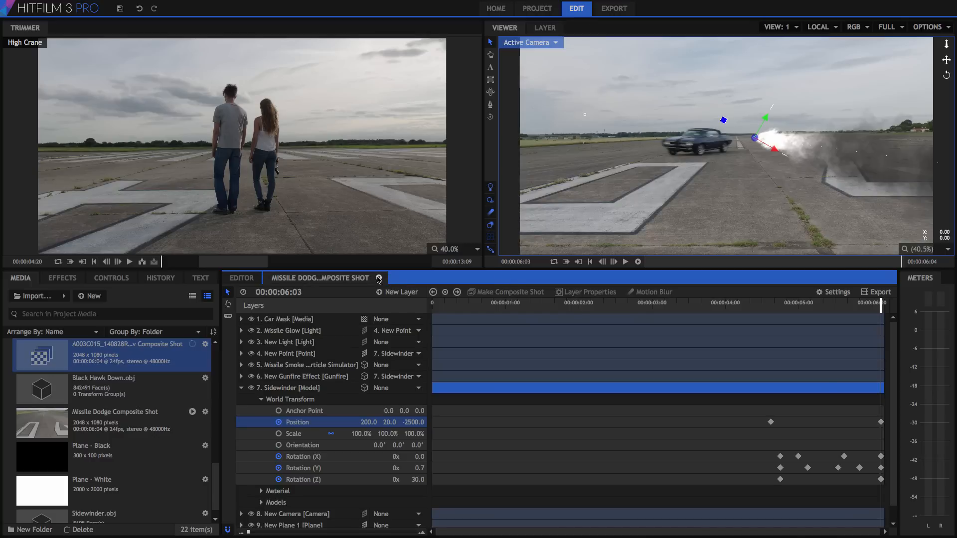
pyautogui.click(379, 278)
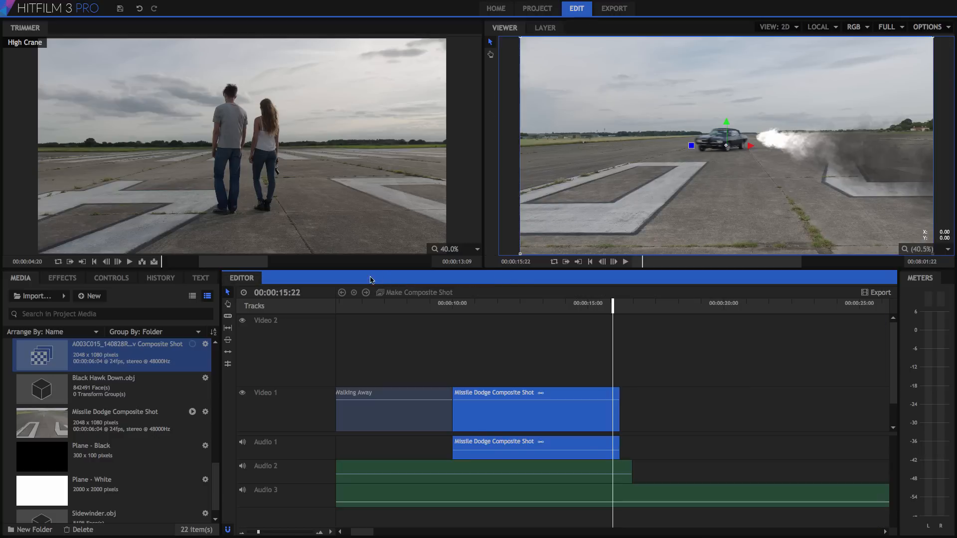
pyautogui.click(117, 421)
pyautogui.doubleClick(161, 411)
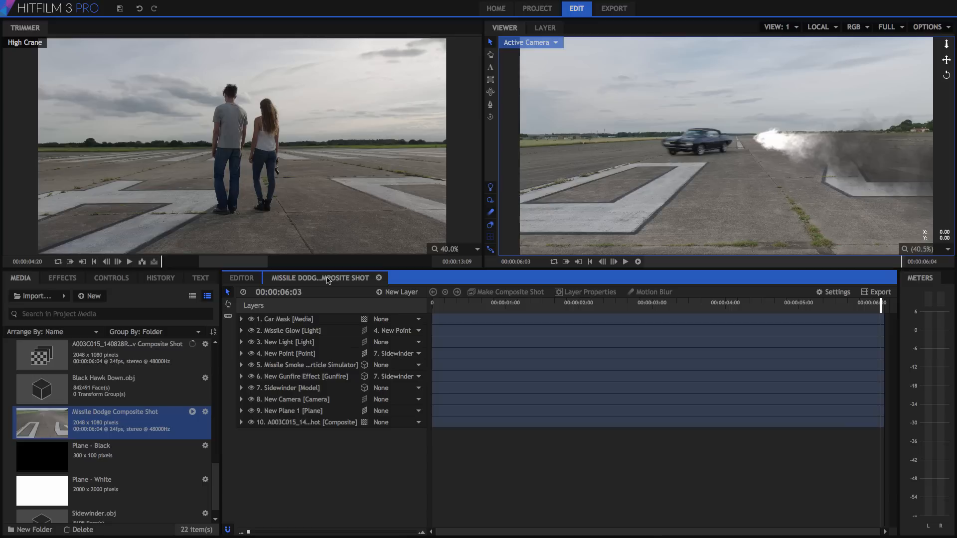